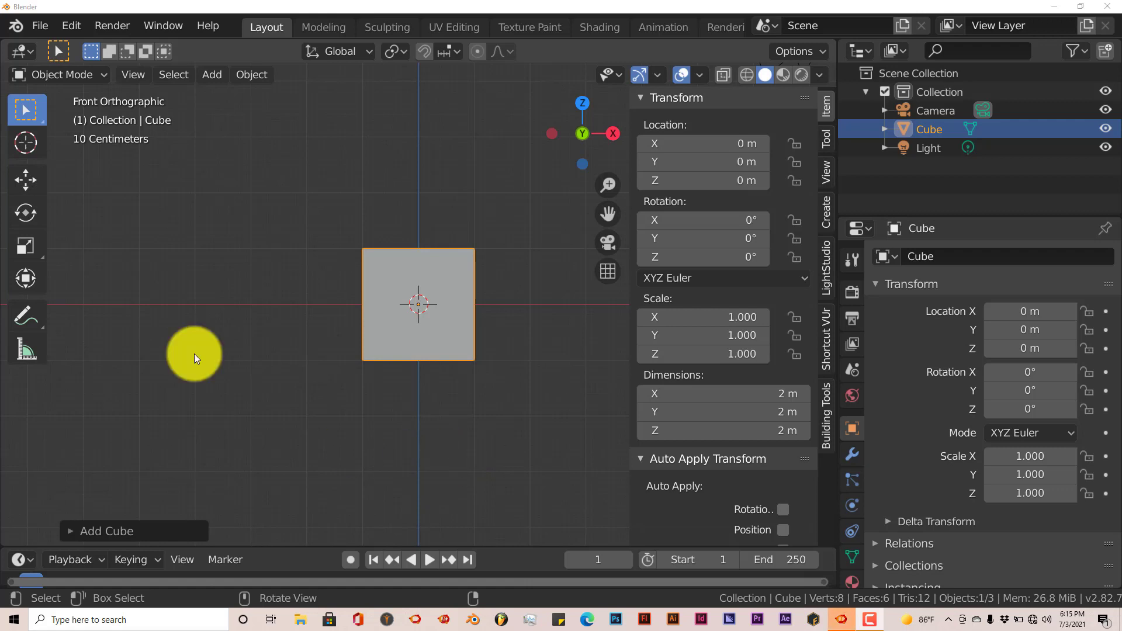
# Step: Select the Move tool and start the Shortcut VUr on-screen key display
pyautogui.click(26, 183)
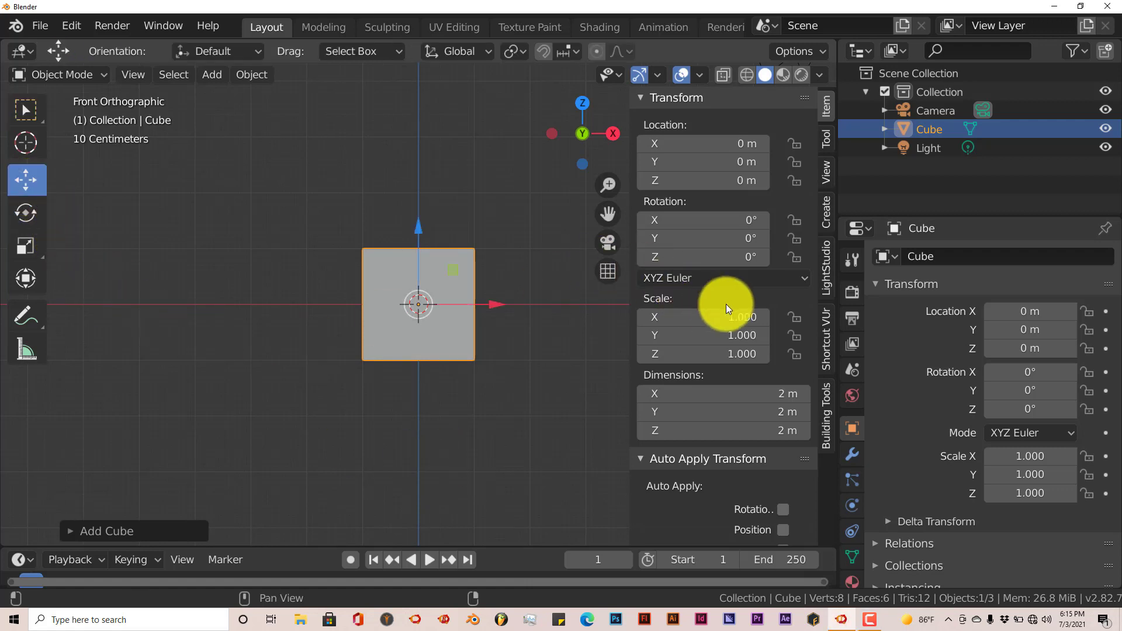
pyautogui.click(826, 339)
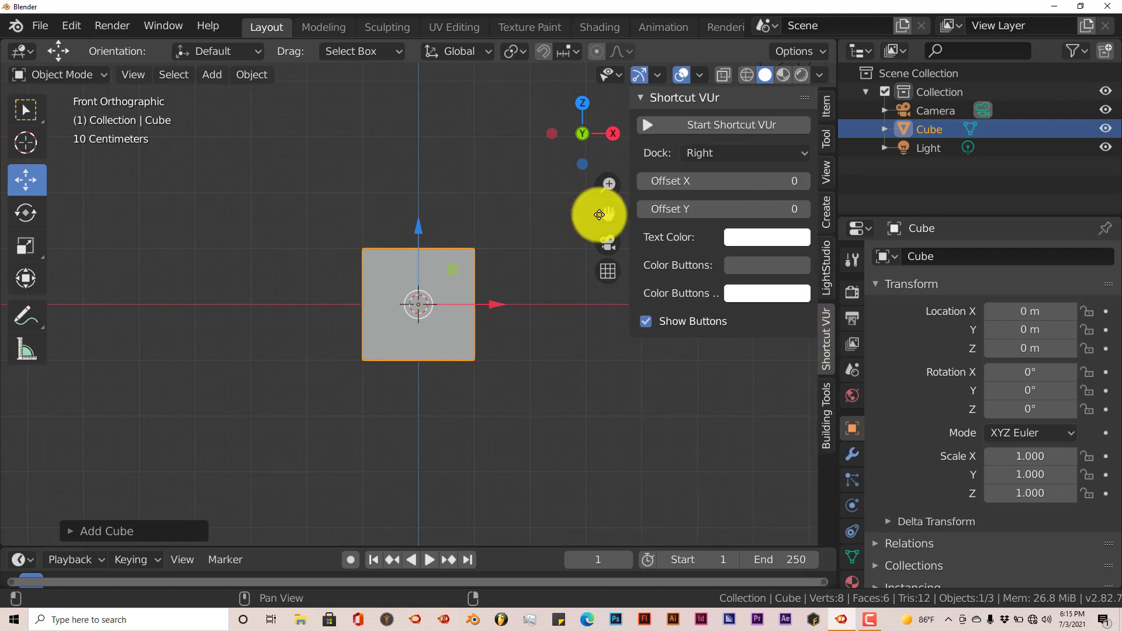
pyautogui.click(646, 125)
pyautogui.scroll(-2, 575, 371)
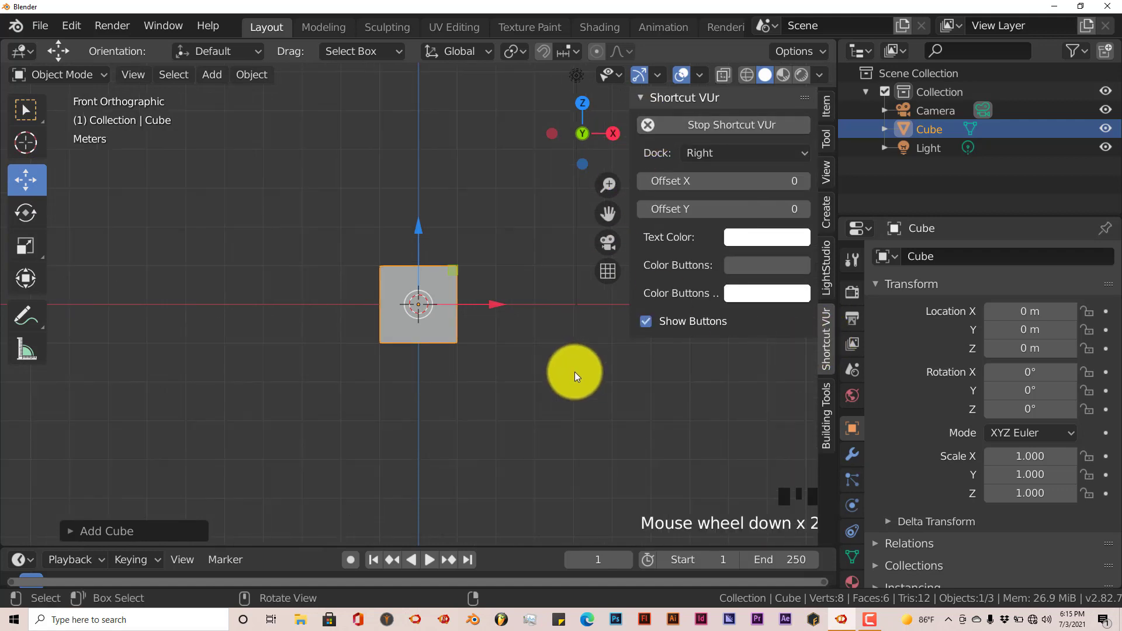
pyautogui.scroll(1, 574, 374)
pyautogui.scroll(-1, 573, 378)
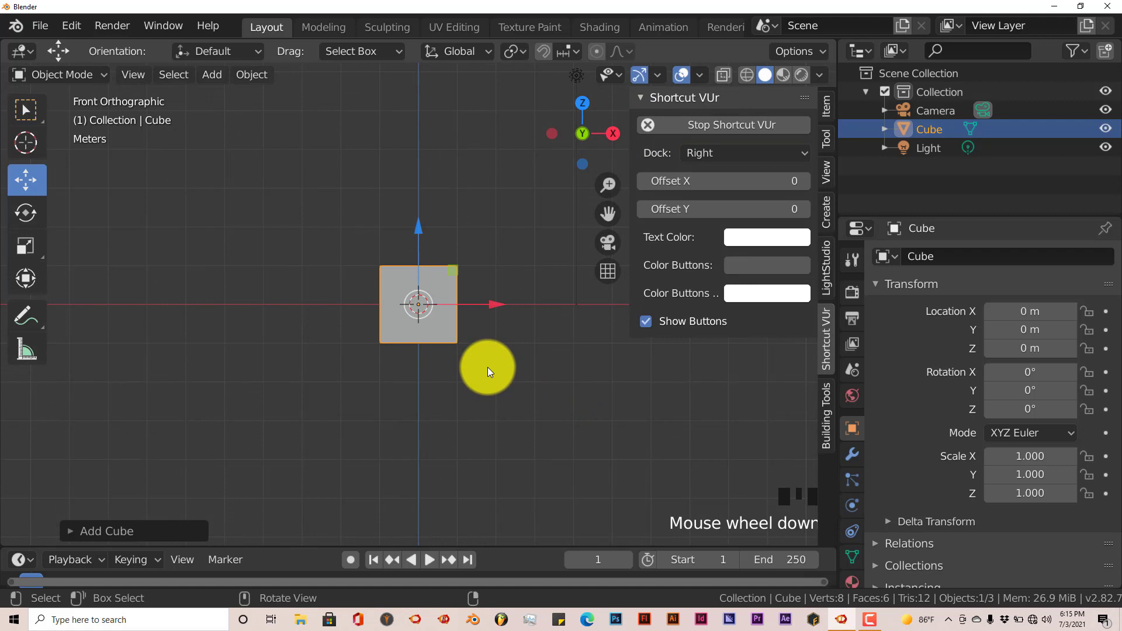
# Step: Move the cube up to Z 2.2609 m and left to X -2.6226 m
pyautogui.click(825, 107)
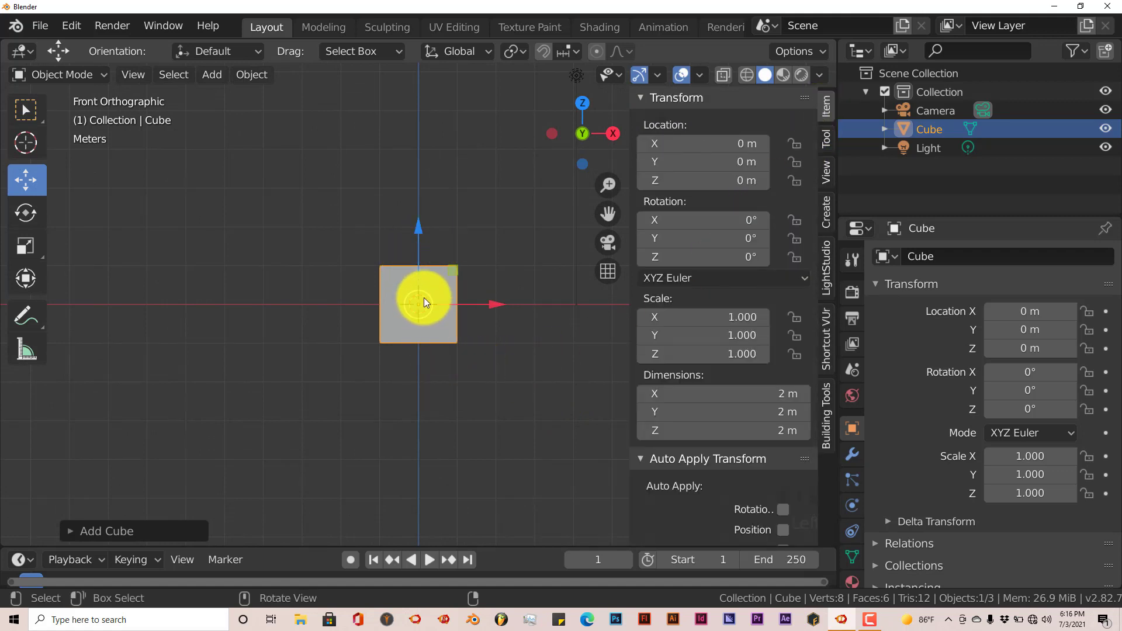
pyautogui.moveTo(422, 244); pyautogui.dragTo(412, 151)
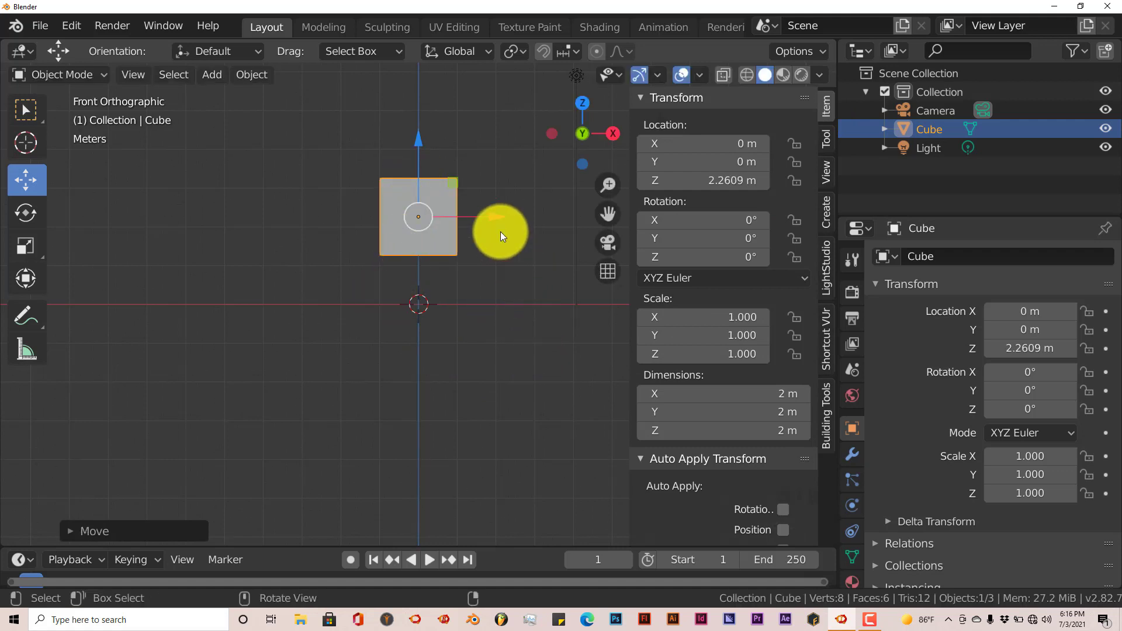
pyautogui.moveTo(497, 216); pyautogui.dragTo(401, 227)
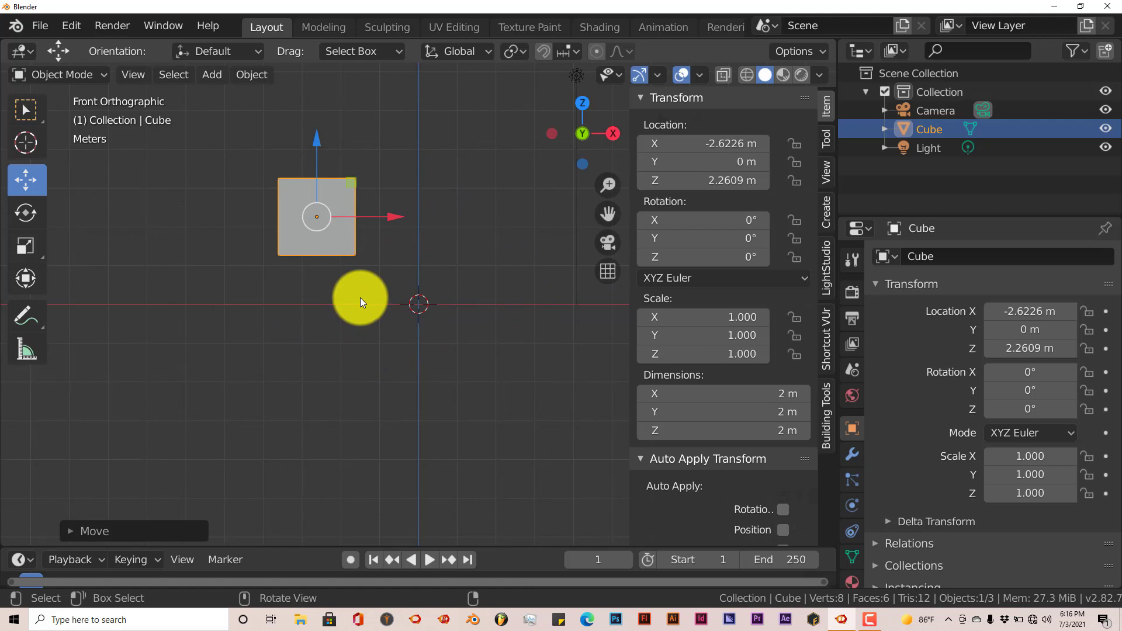
# Step: Scale the cube uniformly up to 2.867
pyautogui.press('s')
pyautogui.click(489, 420)
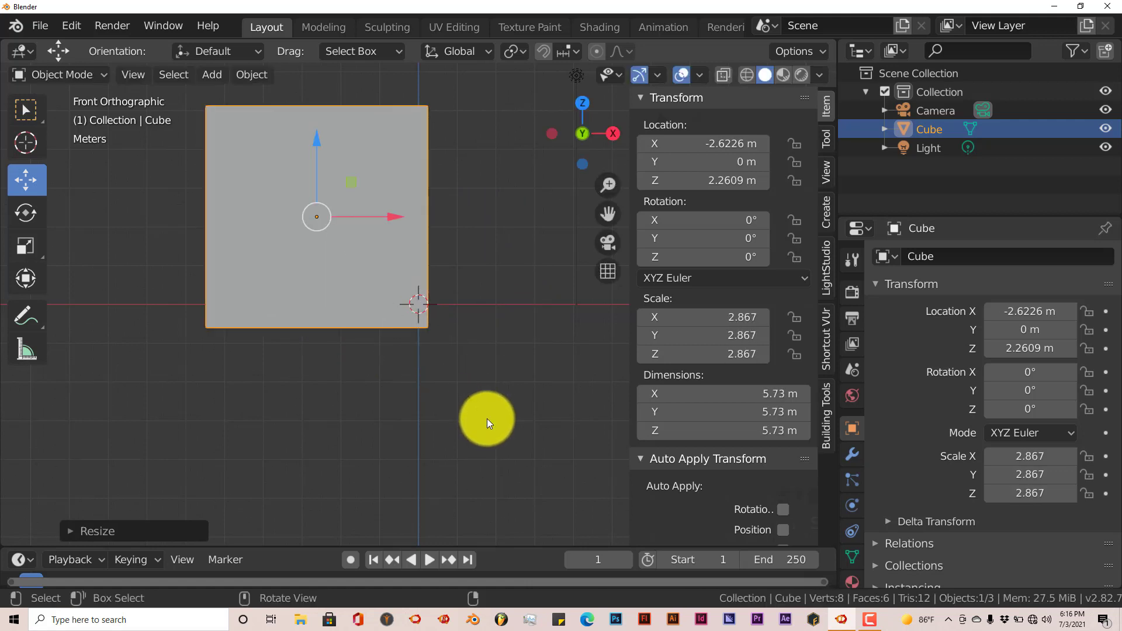
pyautogui.moveTo(395, 394); pyautogui.dragTo(357, 427, button='middle')
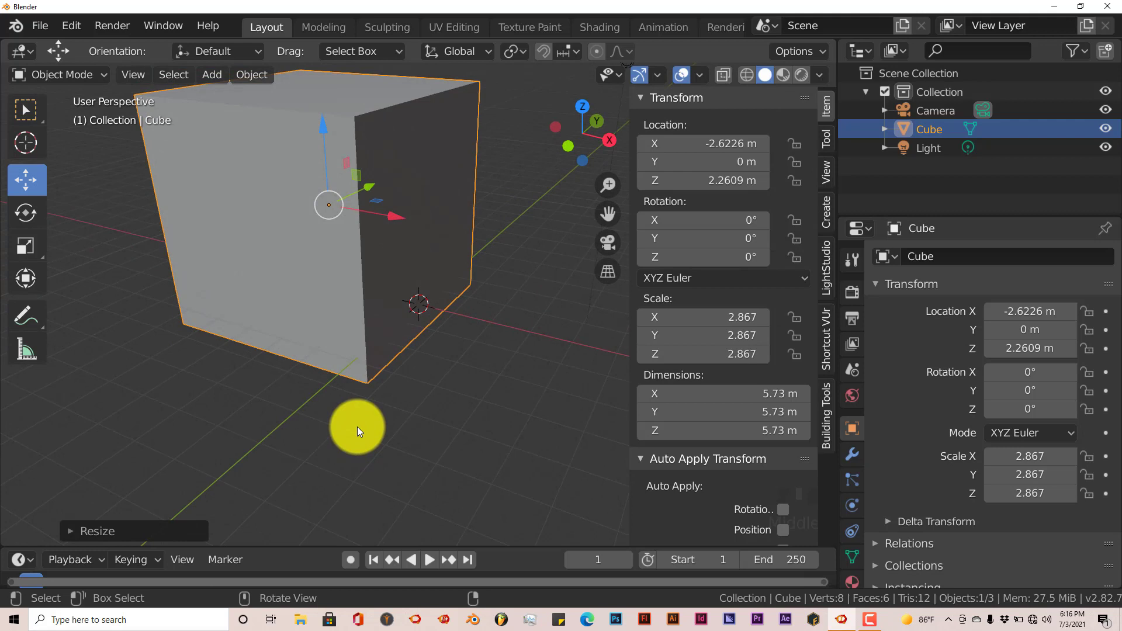
pyautogui.scroll(-2, 355, 387)
pyautogui.moveTo(355, 387); pyautogui.dragTo(392, 408, button='middle')
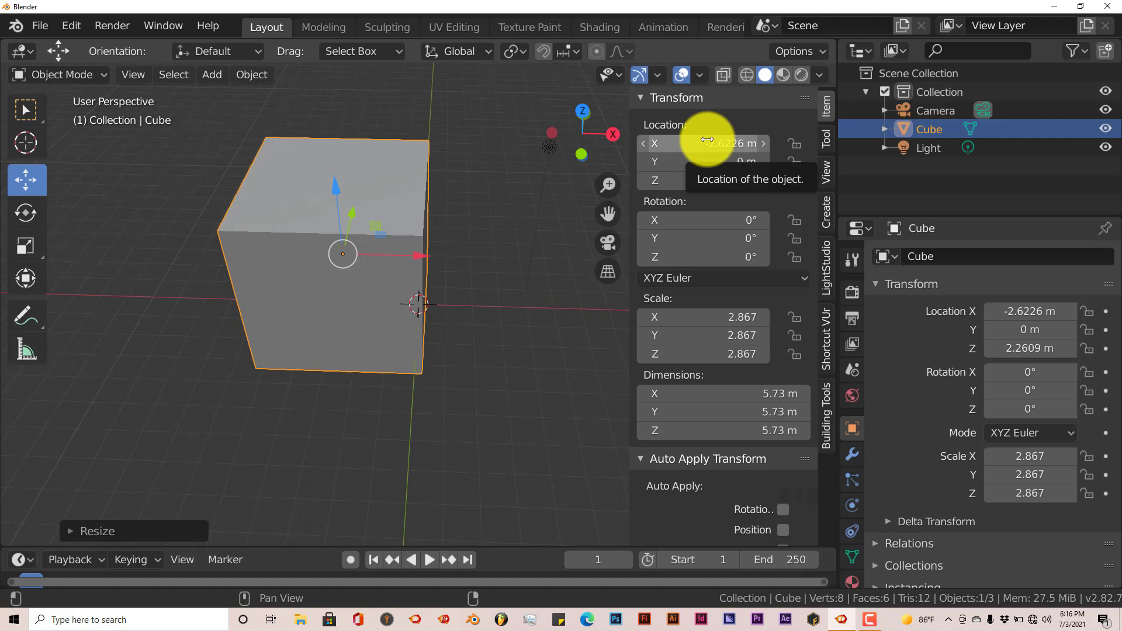
# Step: Reset the cube's location to 0 m and its scale to 1.000 with Backspace
pyautogui.press('BackSpace')
pyautogui.moveTo(428, 369); pyautogui.dragTo(549, 324, button='middle')
pyautogui.press('BackSpace')
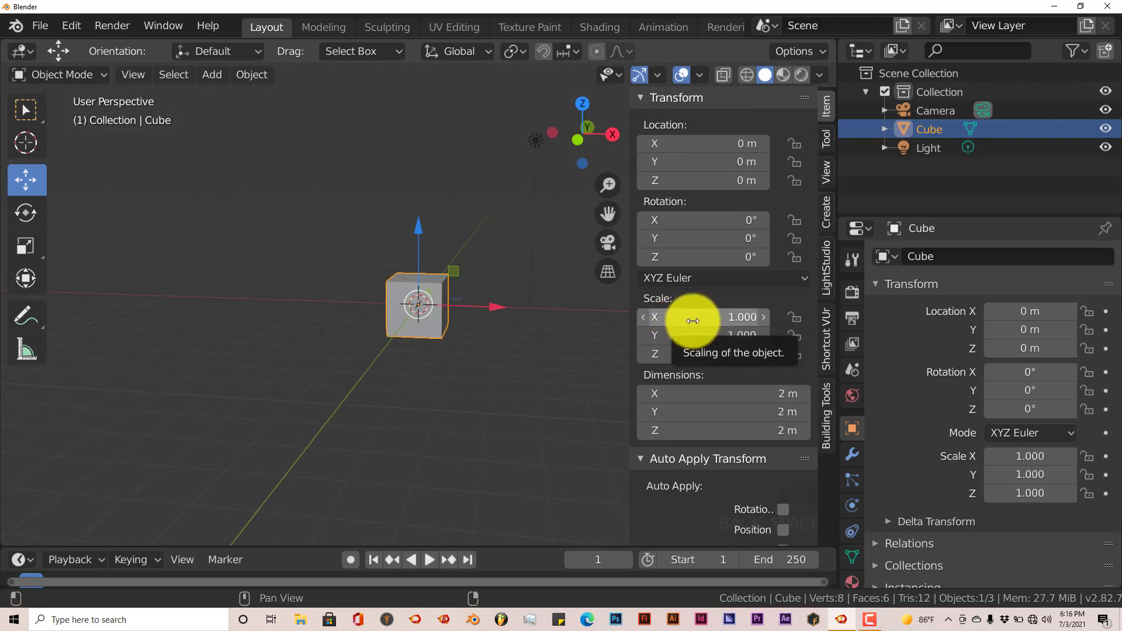
pyautogui.scroll(3, 488, 384)
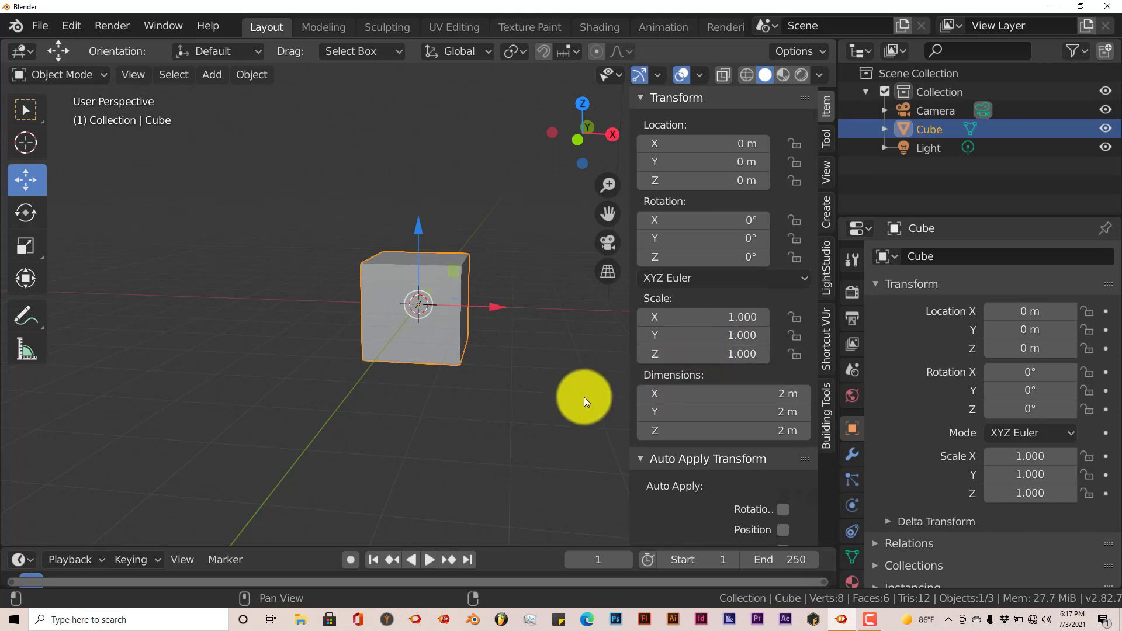
# Step: Show the Building Tools tab in the viewport sidebar
pyautogui.moveTo(584, 398); pyautogui.dragTo(489, 419, button='middle')
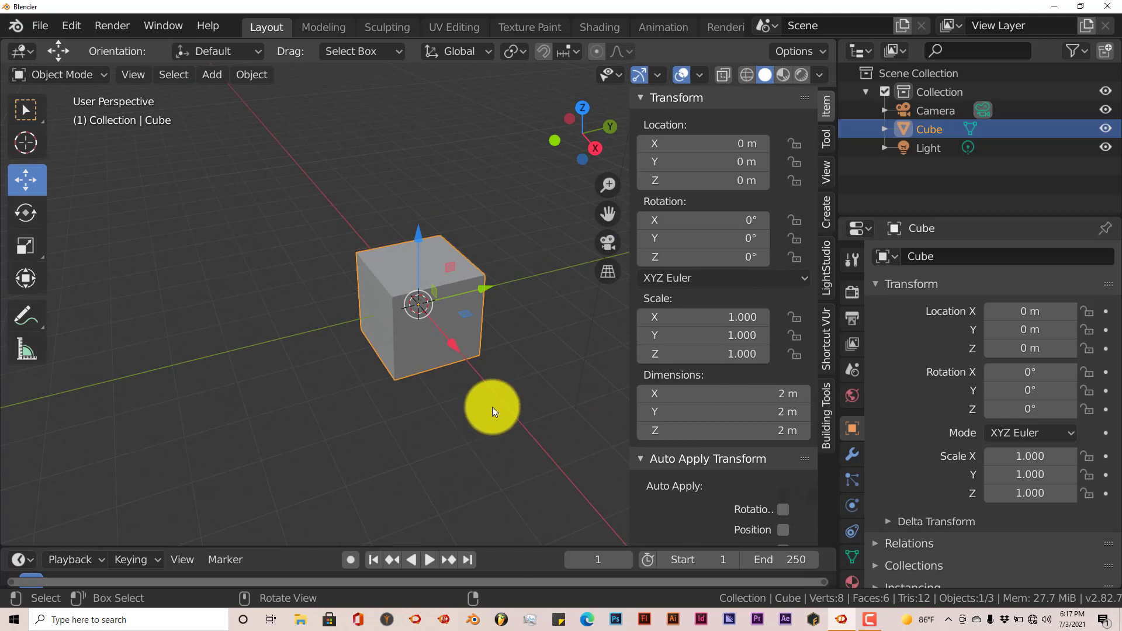
pyautogui.moveTo(492, 407); pyautogui.dragTo(511, 380, button='middle')
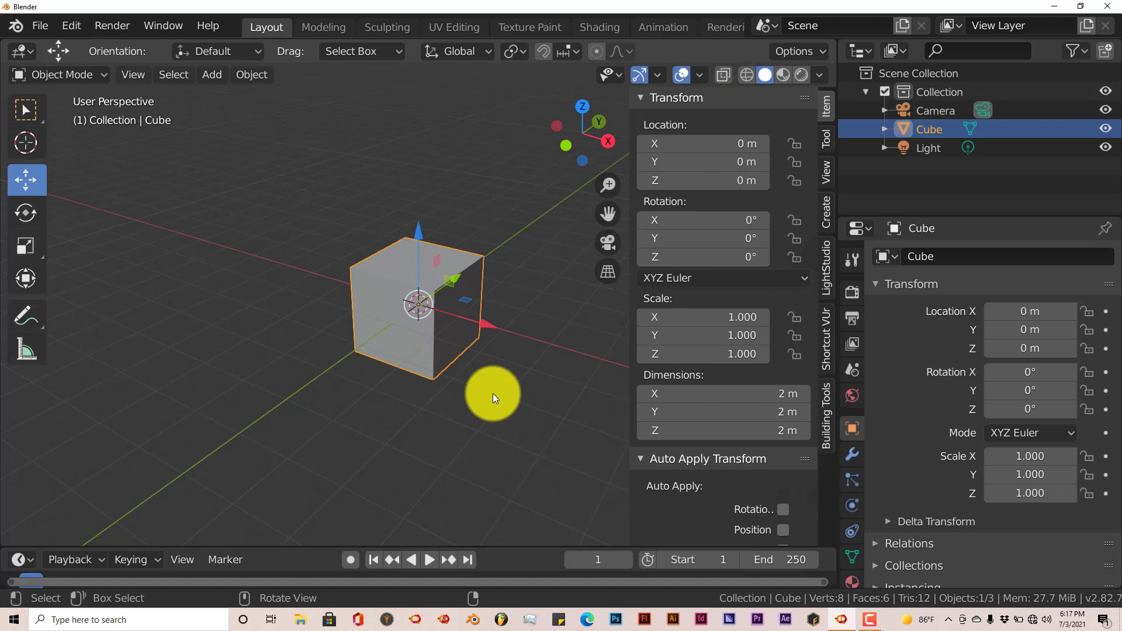
pyautogui.click(826, 411)
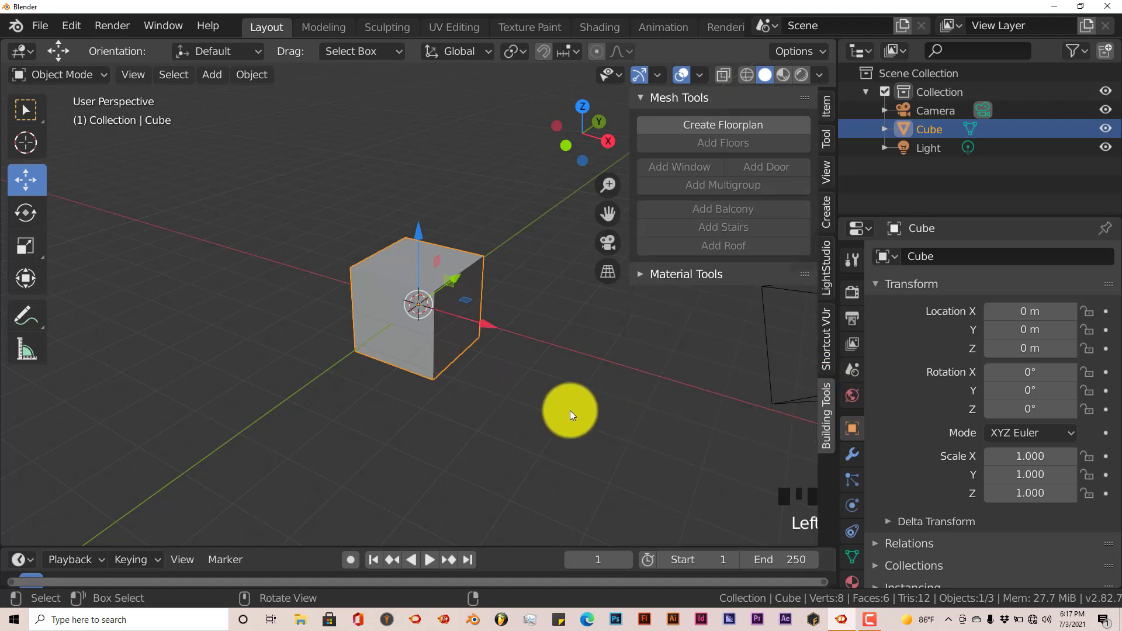
pyautogui.moveTo(569, 410); pyautogui.dragTo(513, 420, button='middle')
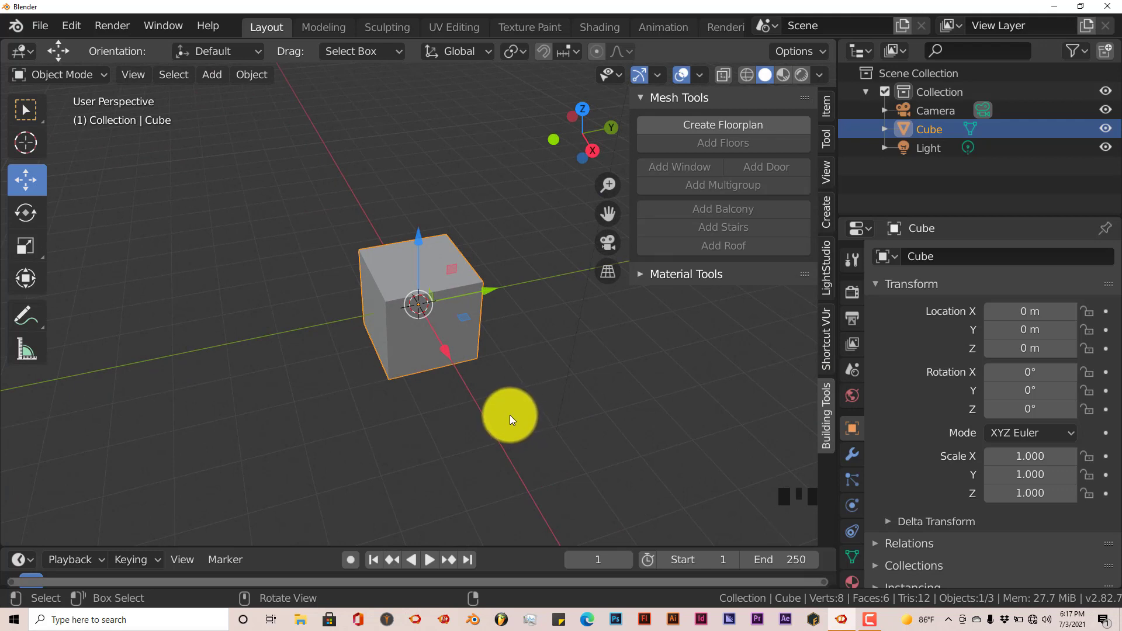
pyautogui.moveTo(483, 430); pyautogui.dragTo(458, 437, button='middle')
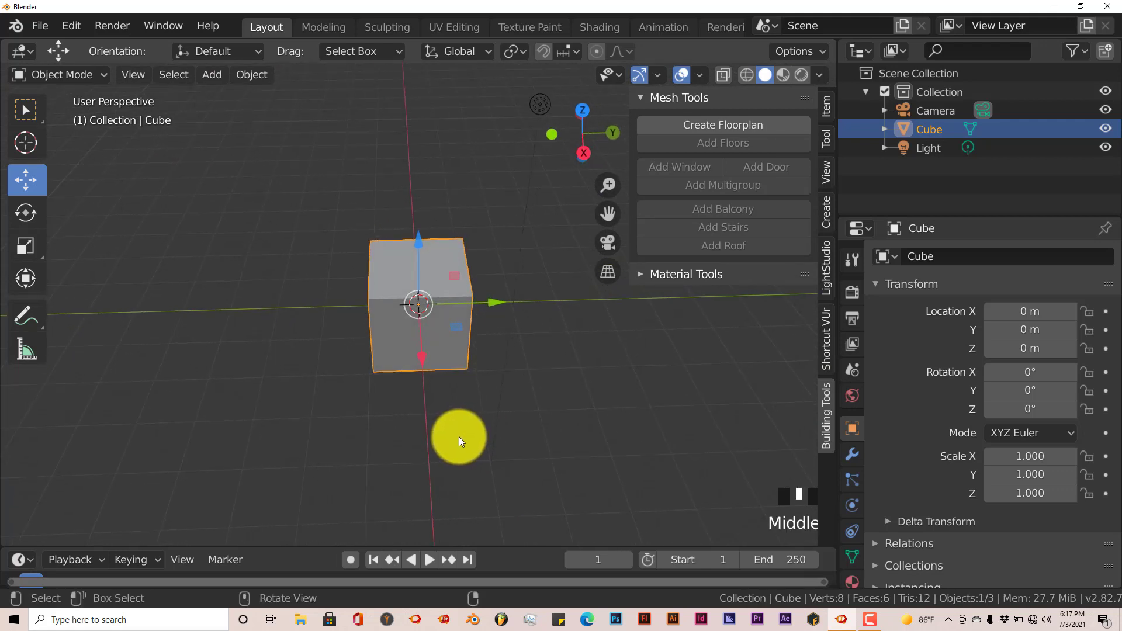
# Step: Delete the cube and create a new Building Tools floorplan, entering edit mode
pyautogui.press('Delete')
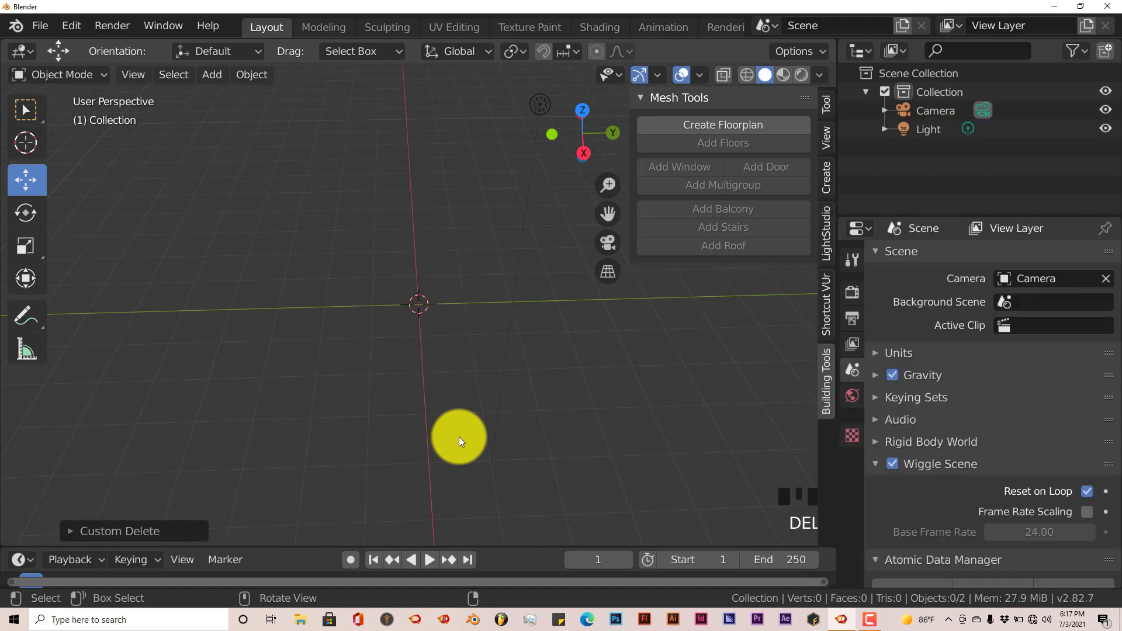
pyautogui.moveTo(443, 431); pyautogui.dragTo(485, 420, button='middle')
pyautogui.scroll(1, 477, 422)
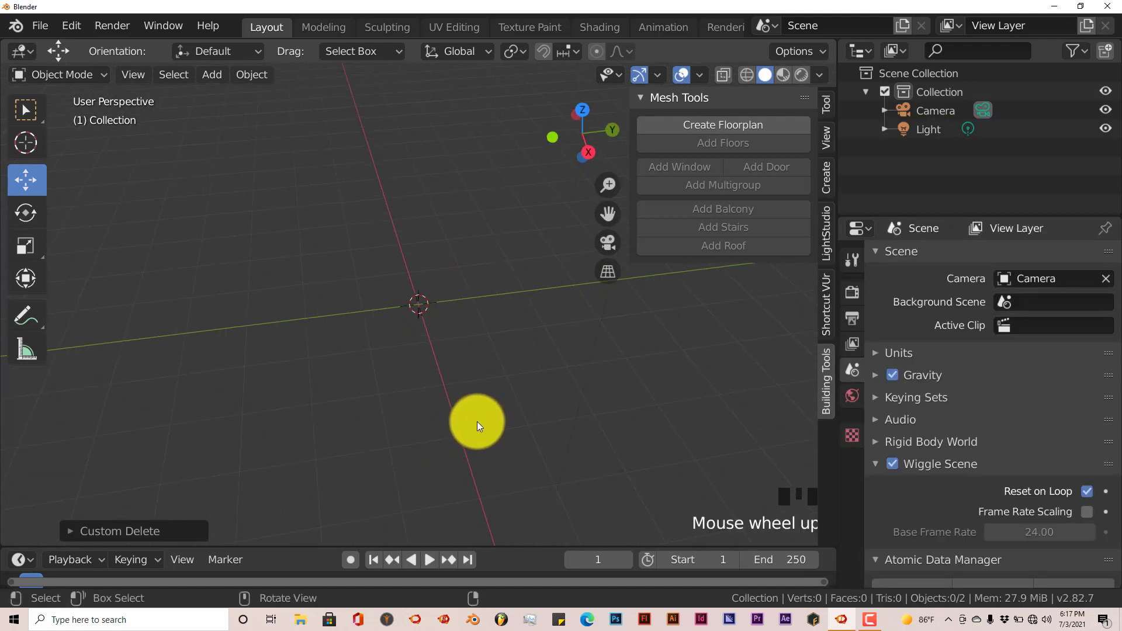
pyautogui.click(700, 124)
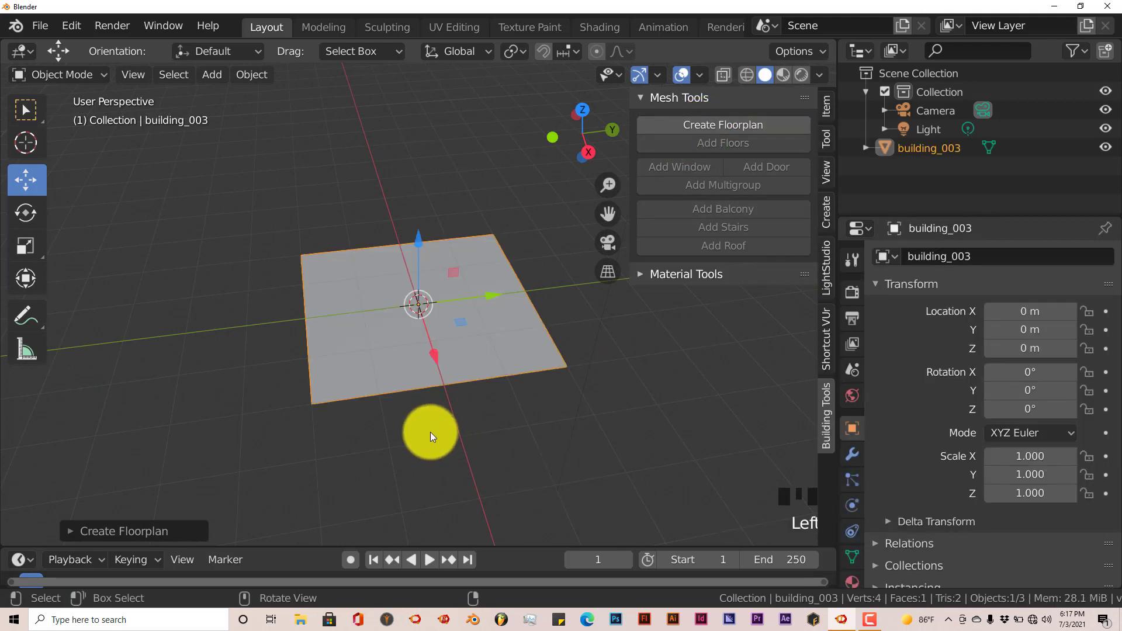
pyautogui.press('Tab')
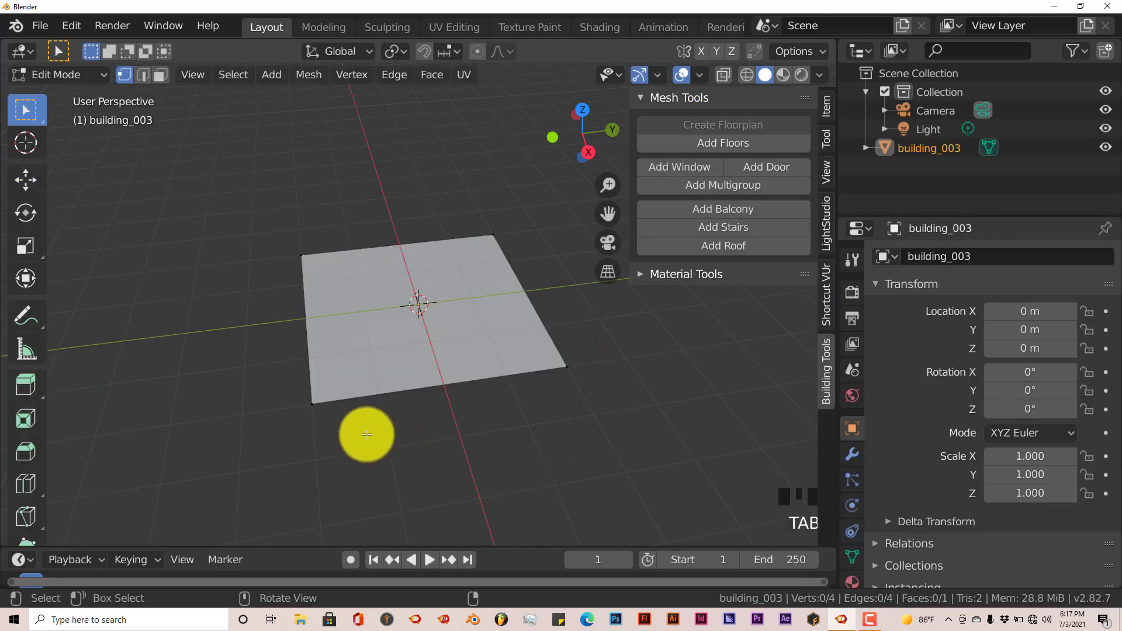
pyautogui.moveTo(549, 415); pyautogui.dragTo(520, 418, button='middle')
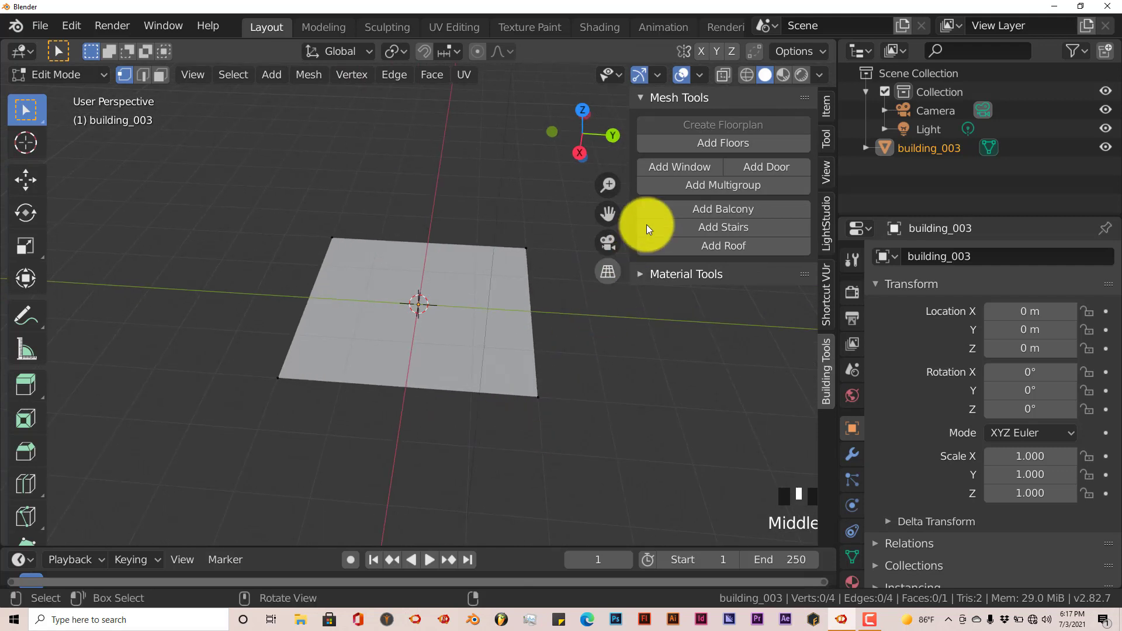
# Step: Add floors to the floorplan and raise the Floor Count to 14
pyautogui.click(691, 144)
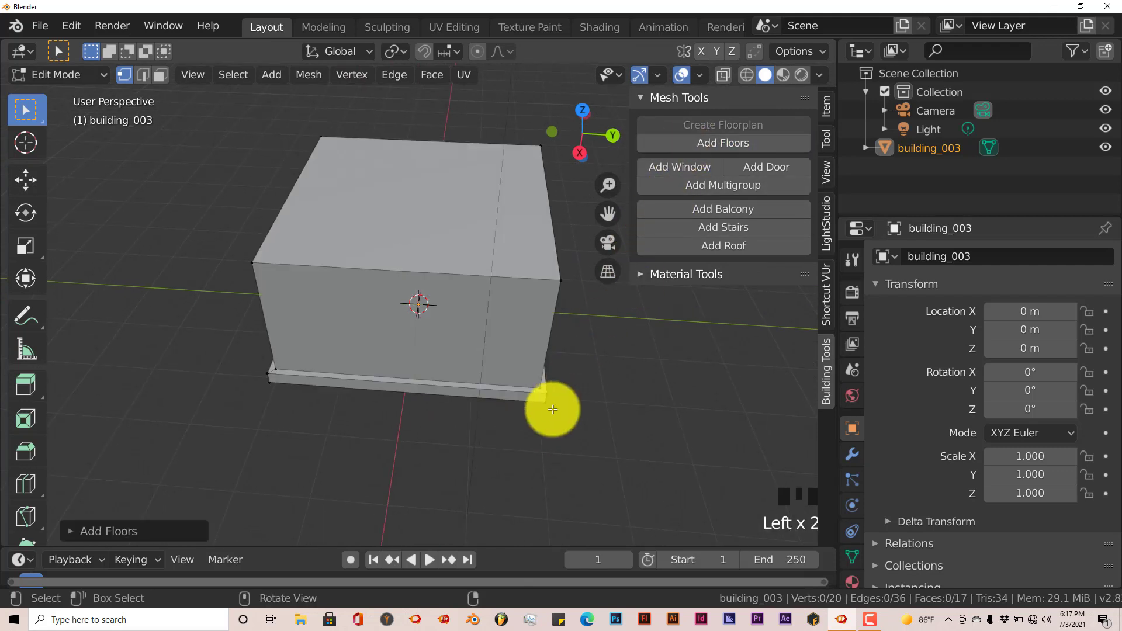
pyautogui.moveTo(551, 408); pyautogui.dragTo(555, 381, button='middle')
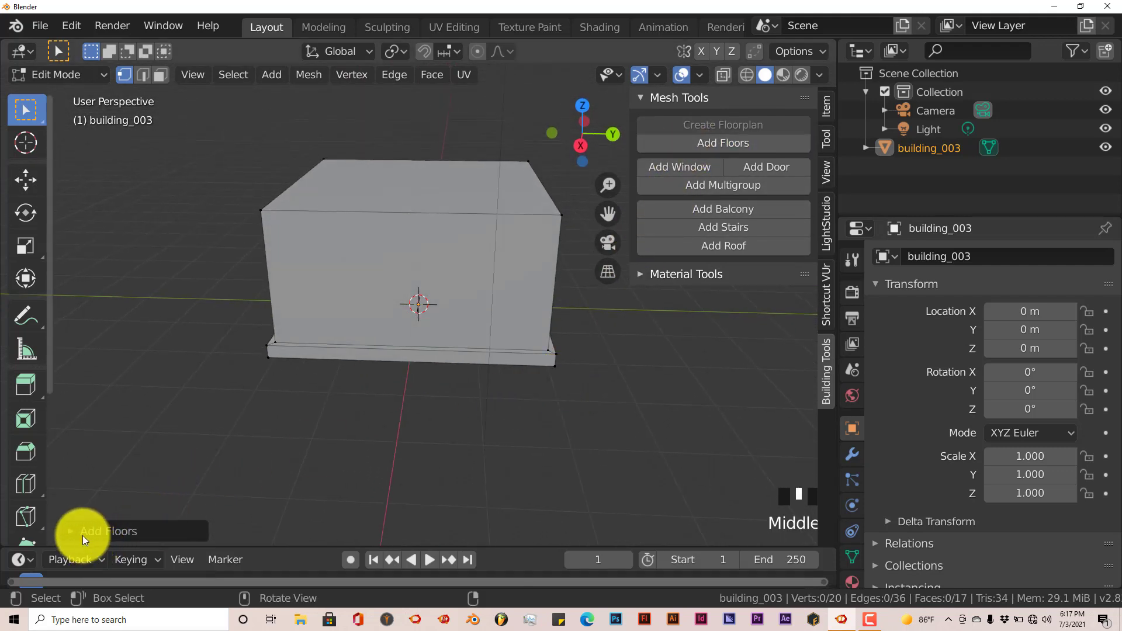
pyautogui.click(76, 530)
pyautogui.moveTo(250, 438); pyautogui.dragTo(281, 439)
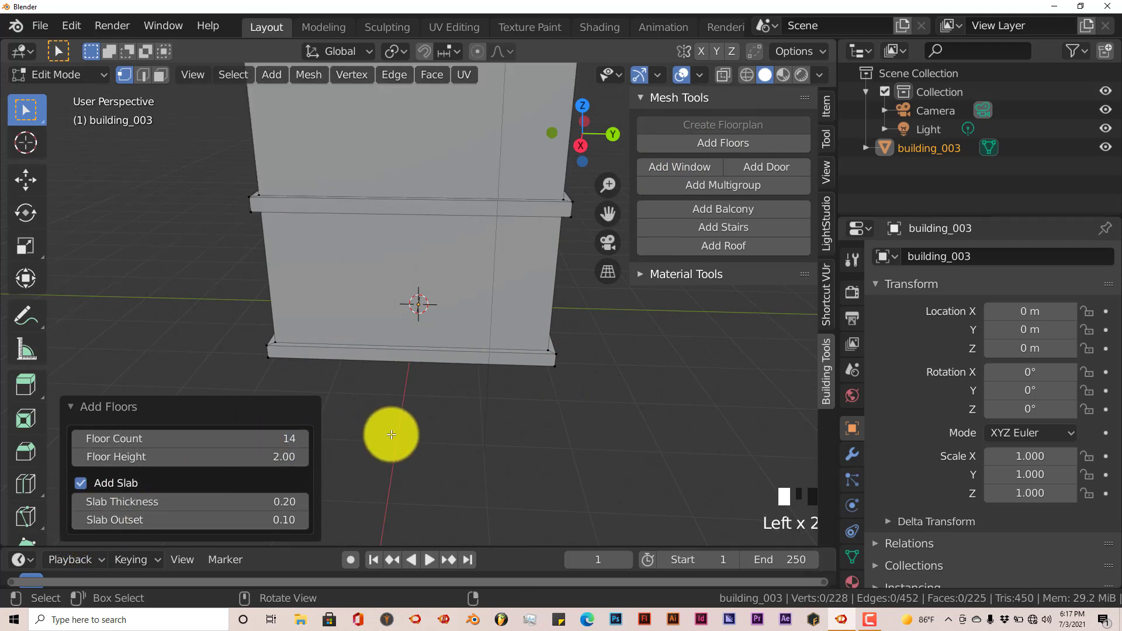
pyautogui.scroll(-6, 394, 433)
pyautogui.moveTo(393, 433); pyautogui.dragTo(378, 391, button='middle')
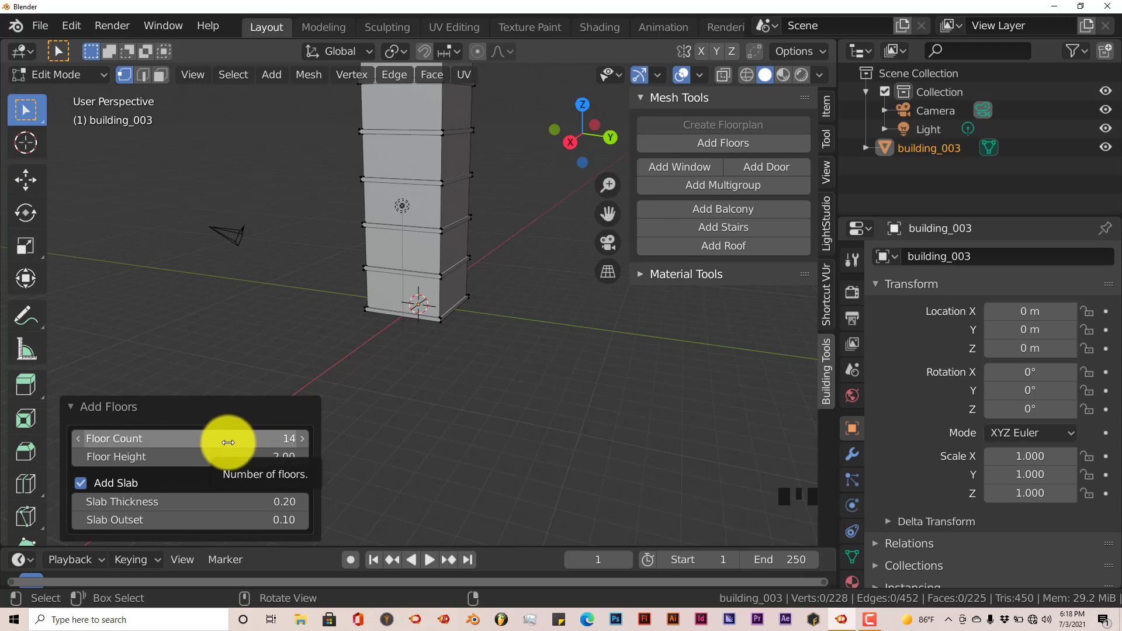
# Step: Reset the Floor Count back to its default of 1 with Backspace
pyautogui.press('BackSpace')
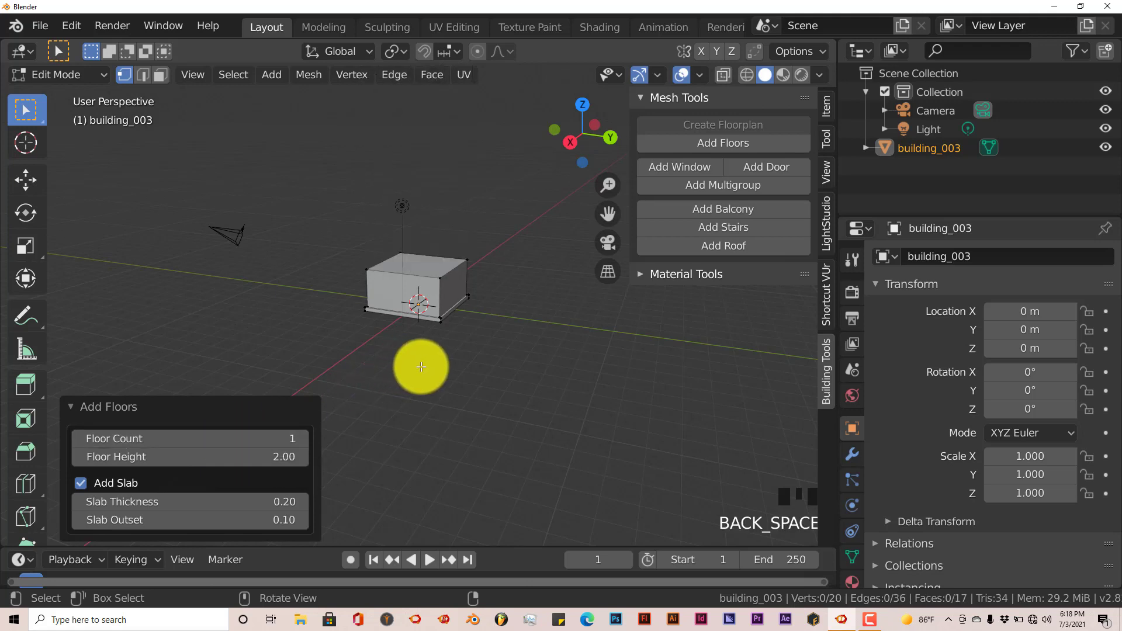
pyautogui.scroll(5, 418, 370)
pyautogui.moveTo(416, 376); pyautogui.dragTo(441, 388, button='middle')
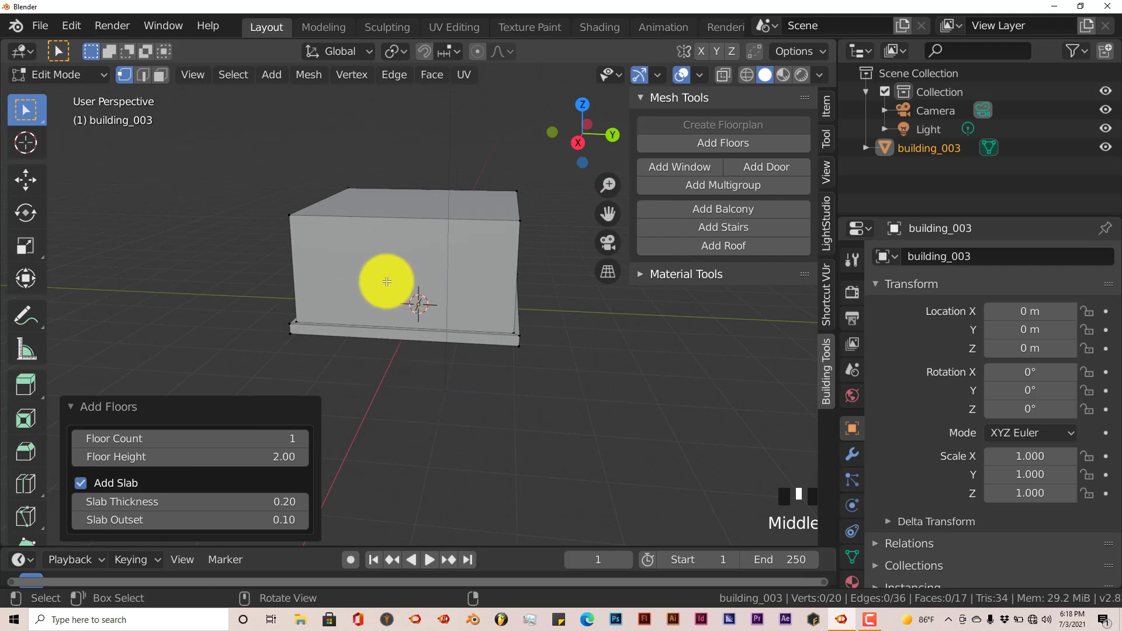
# Step: Select the building's front face in Face select mode
pyautogui.click(160, 75)
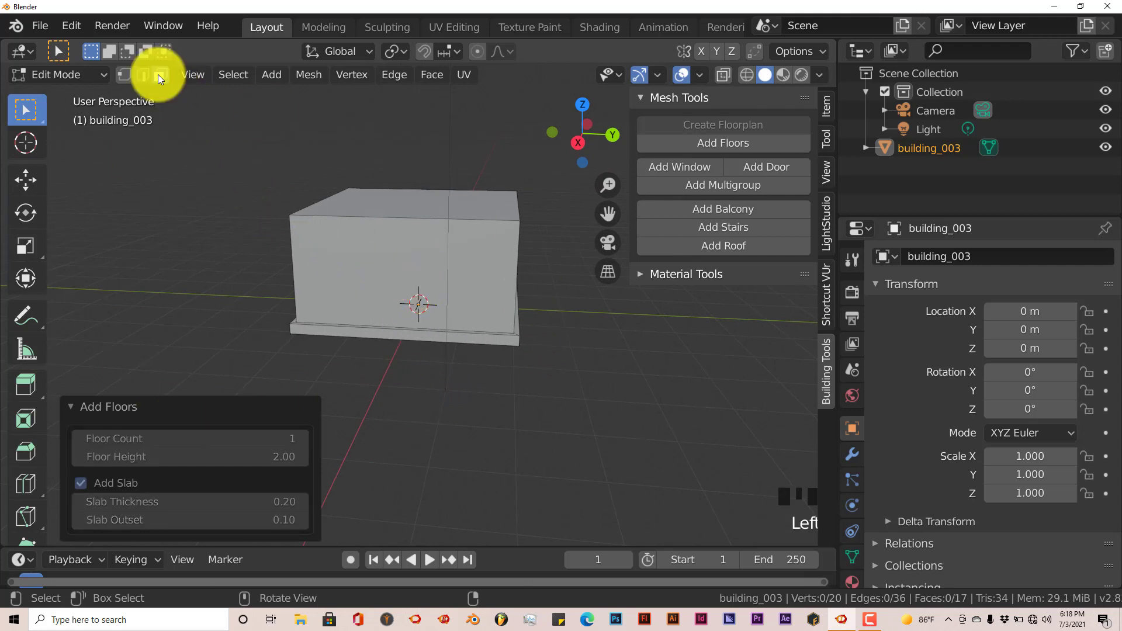
pyautogui.click(393, 262)
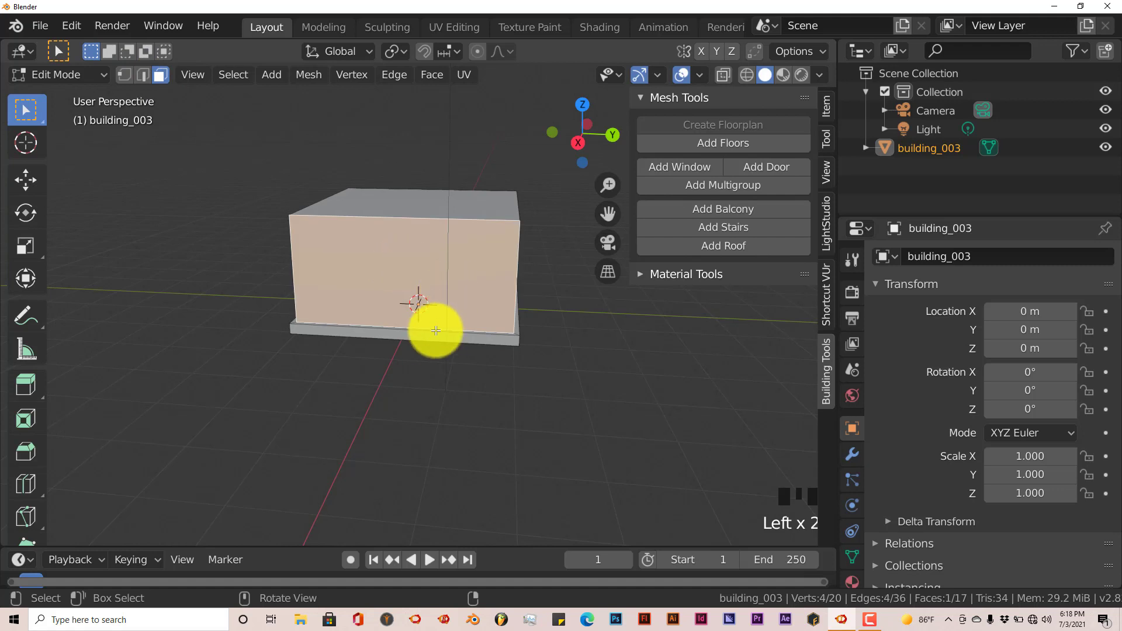
pyautogui.moveTo(435, 331); pyautogui.dragTo(444, 321, button='middle')
# Step: Add windows to the face and raise the window Count to 3
pyautogui.click(675, 167)
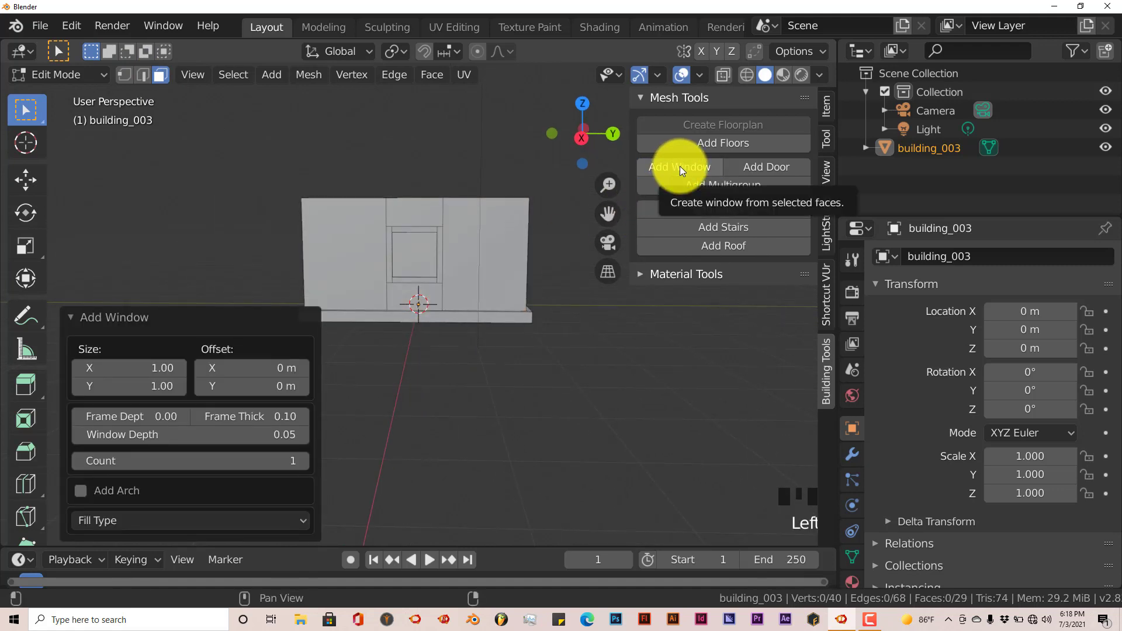
pyautogui.click(303, 461)
pyautogui.click(300, 461)
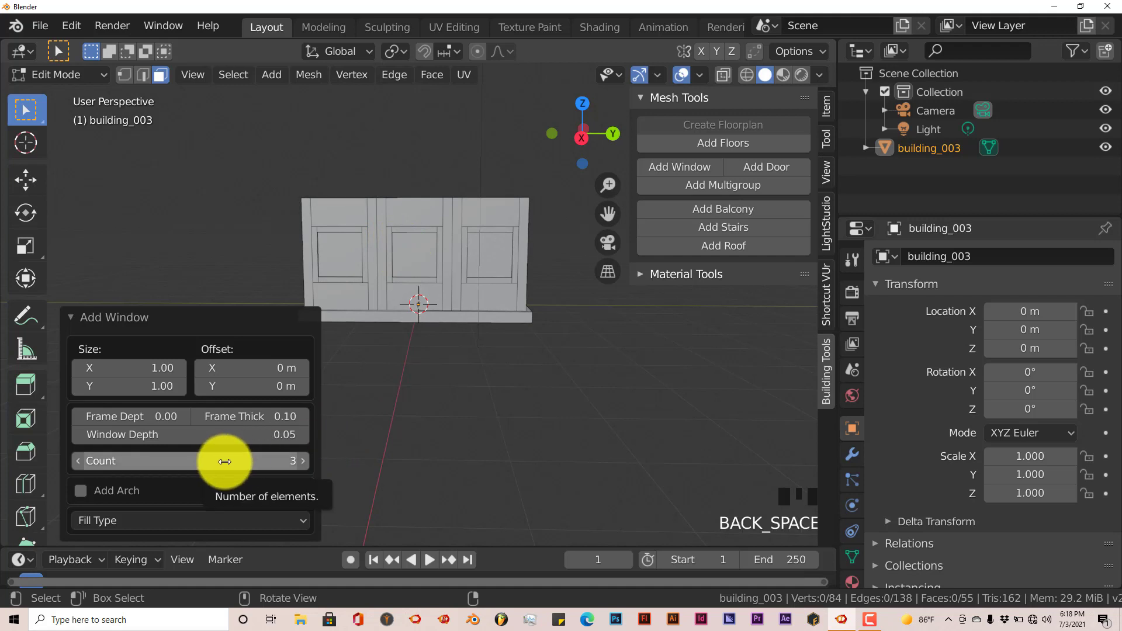
pyautogui.press('BackSpace')
pyautogui.press('BackSpace')
pyautogui.press('BackSpace')
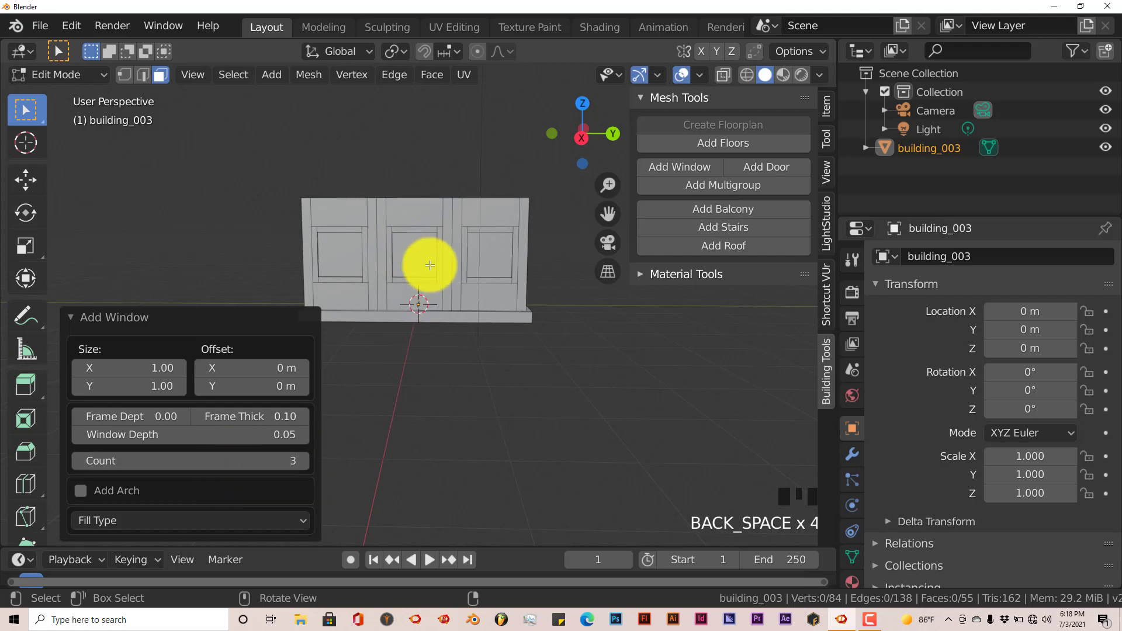
pyautogui.moveTo(421, 275)
pyautogui.mouseDown(button='middle')
pyautogui.moveTo(396, 304)
pyautogui.moveTo(435, 288)
pyautogui.mouseUp(button='middle')
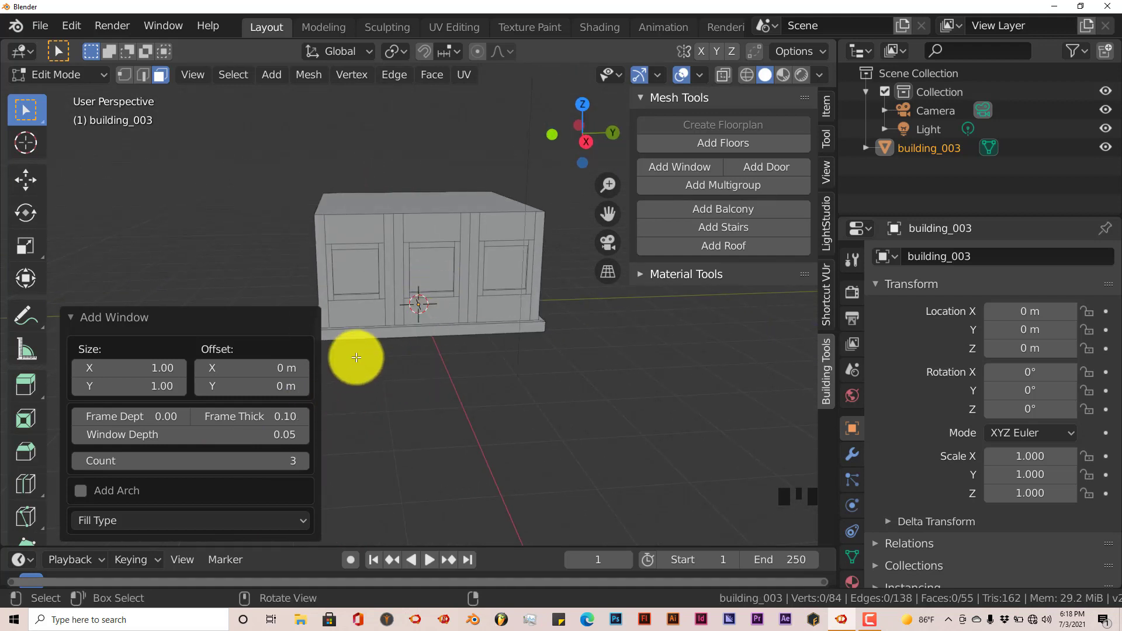
# Step: Change window Size X and Offset X, then reset them to 0.10 × 0.10 and 0 m
pyautogui.moveTo(119, 367)
pyautogui.mouseDown()
pyautogui.moveTo(149, 368)
pyautogui.moveTo(93, 367)
pyautogui.moveTo(130, 387)
pyautogui.moveTo(118, 385)
pyautogui.mouseUp()
pyautogui.moveTo(233, 371); pyautogui.dragTo(248, 374)
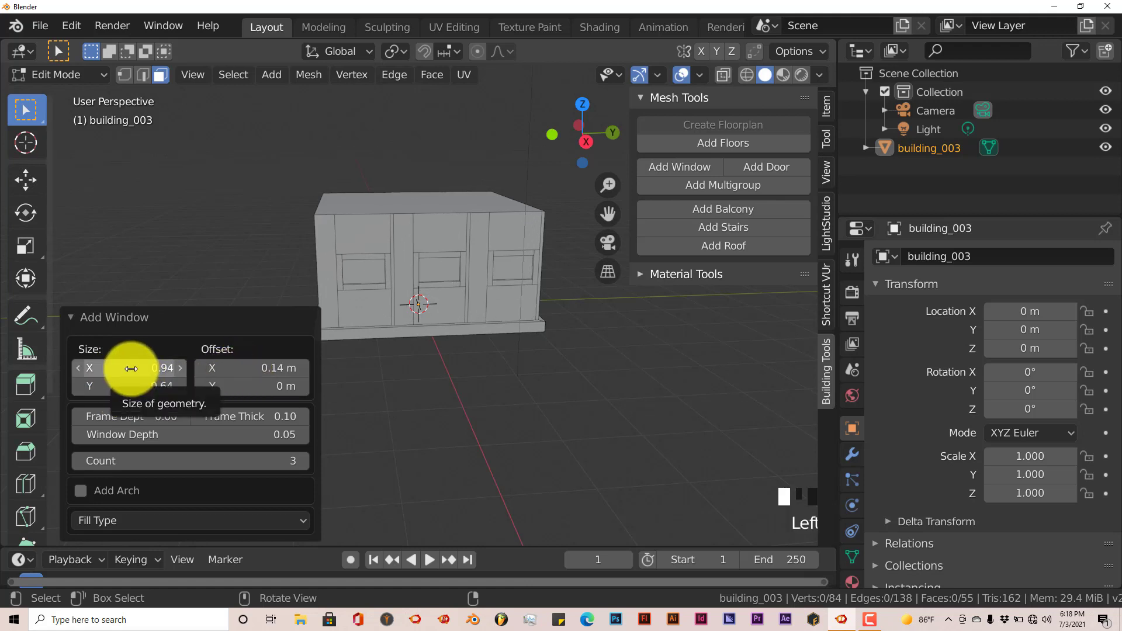
pyautogui.press('BackSpace')
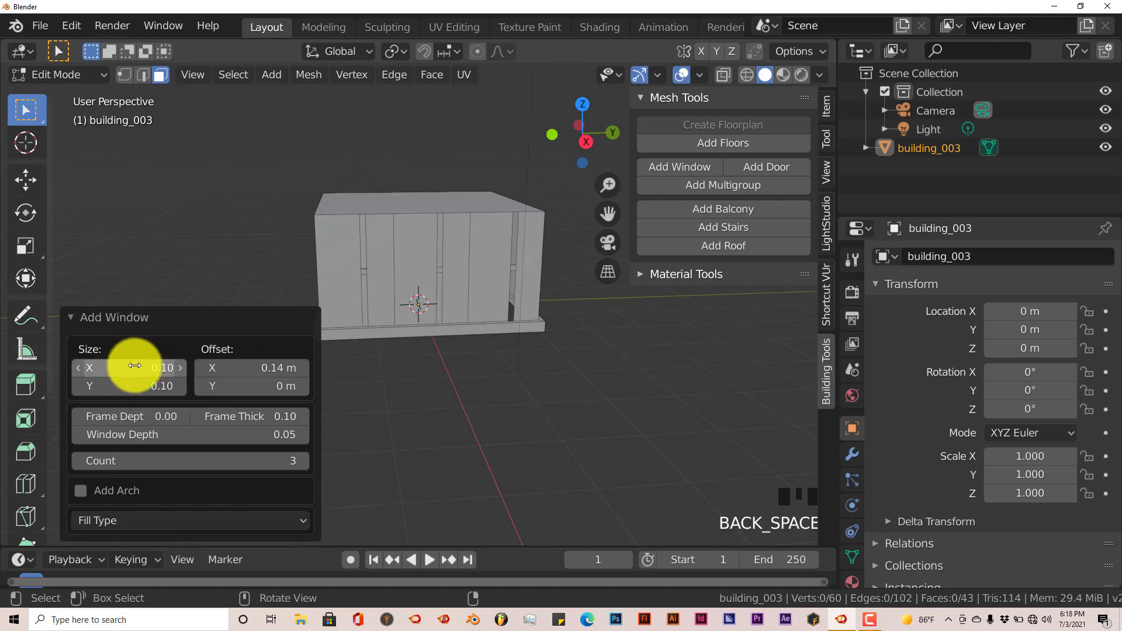
pyautogui.press('BackSpace')
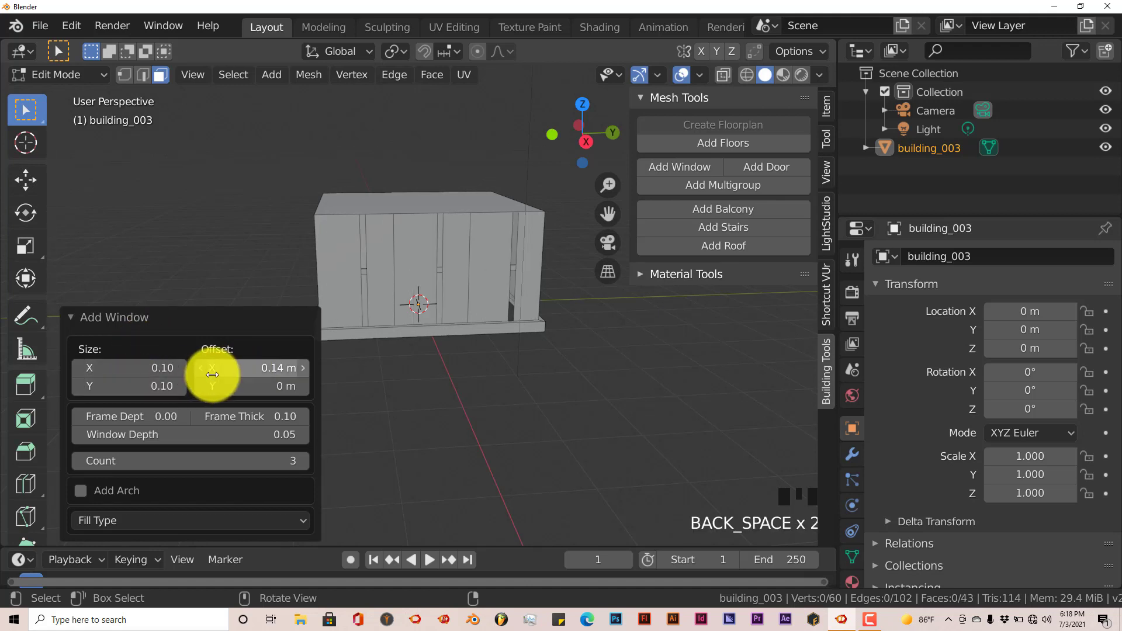
pyautogui.press('BackSpace')
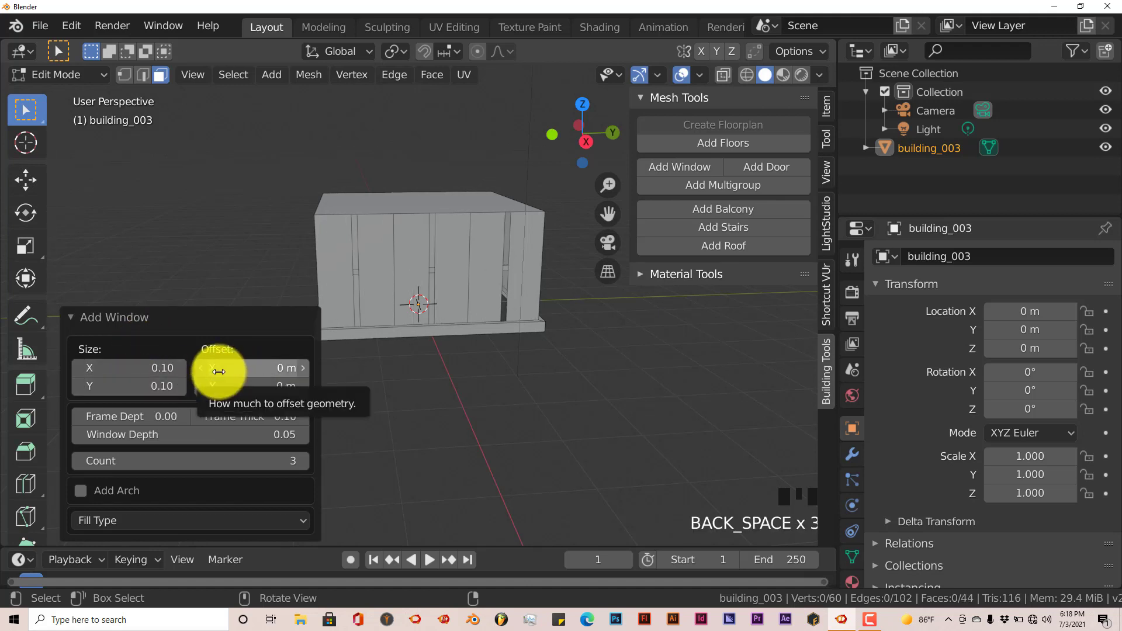
pyautogui.middleClick(180, 401)
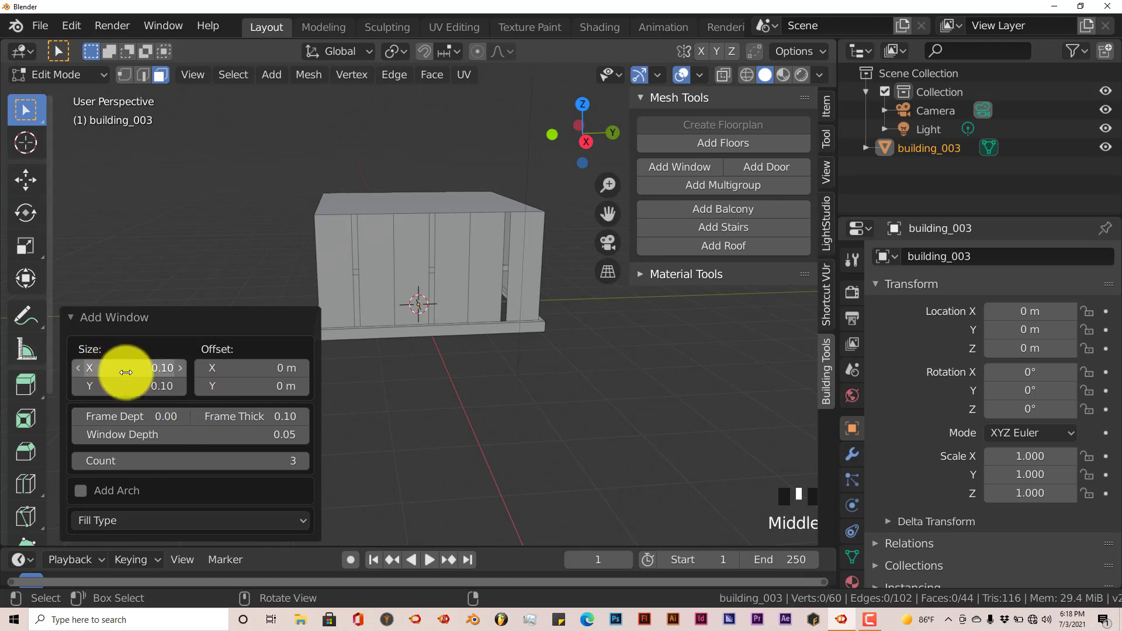
pyautogui.moveTo(475, 345); pyautogui.dragTo(461, 363, button='middle')
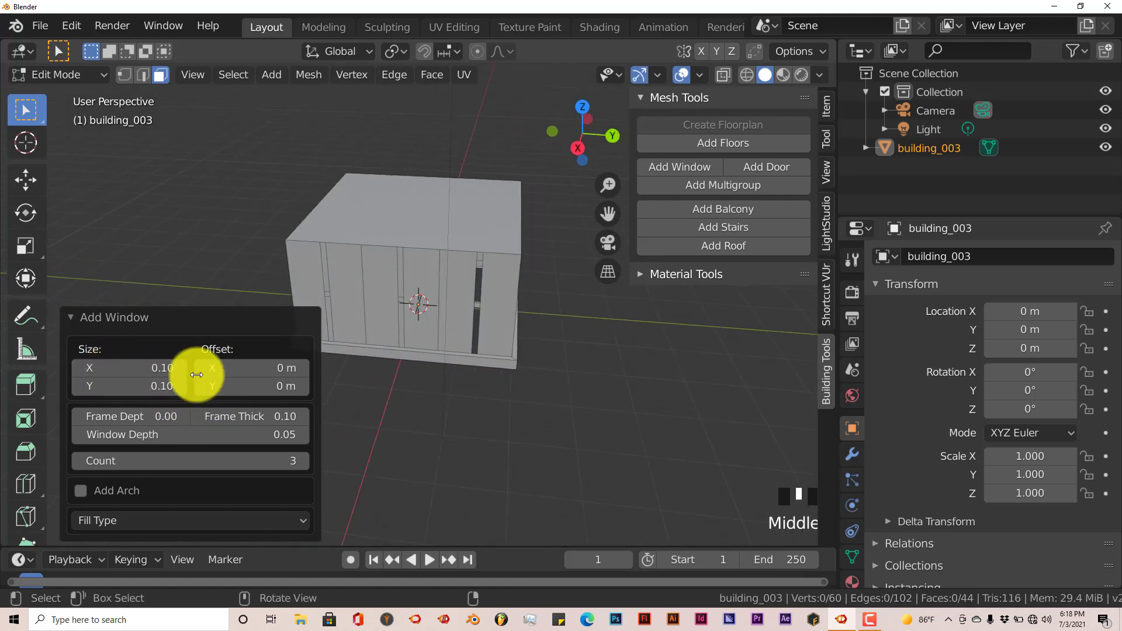
# Step: Set the window Size X and Size Y both to 1 in the Add Window panel
pyautogui.click(130, 373)
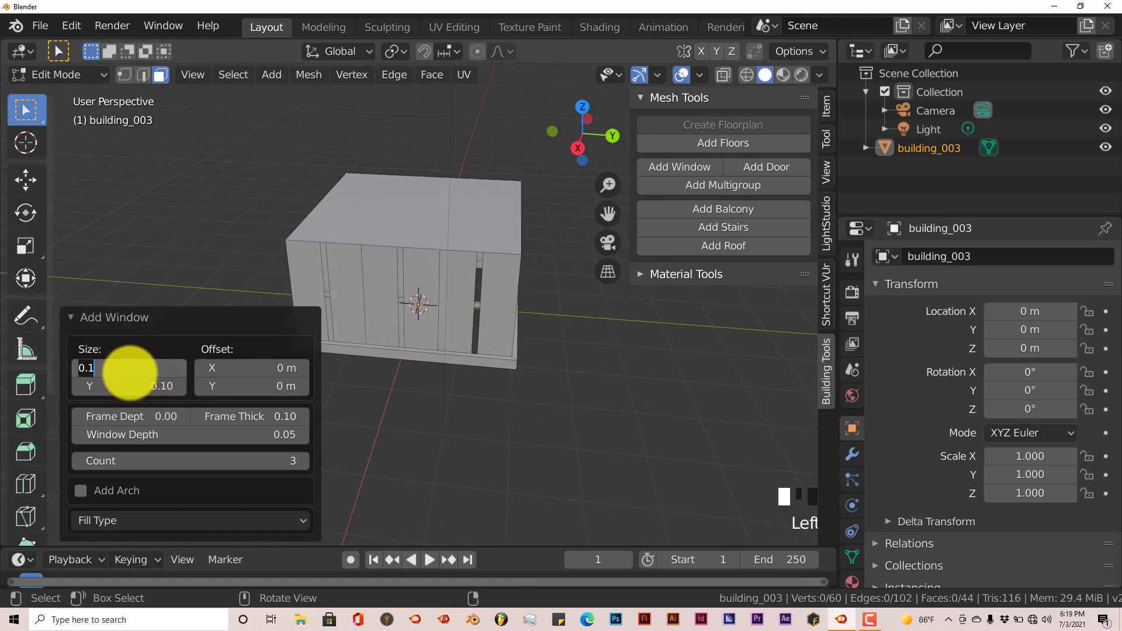
pyautogui.write('1')
pyautogui.press('Return')
pyautogui.click(129, 385)
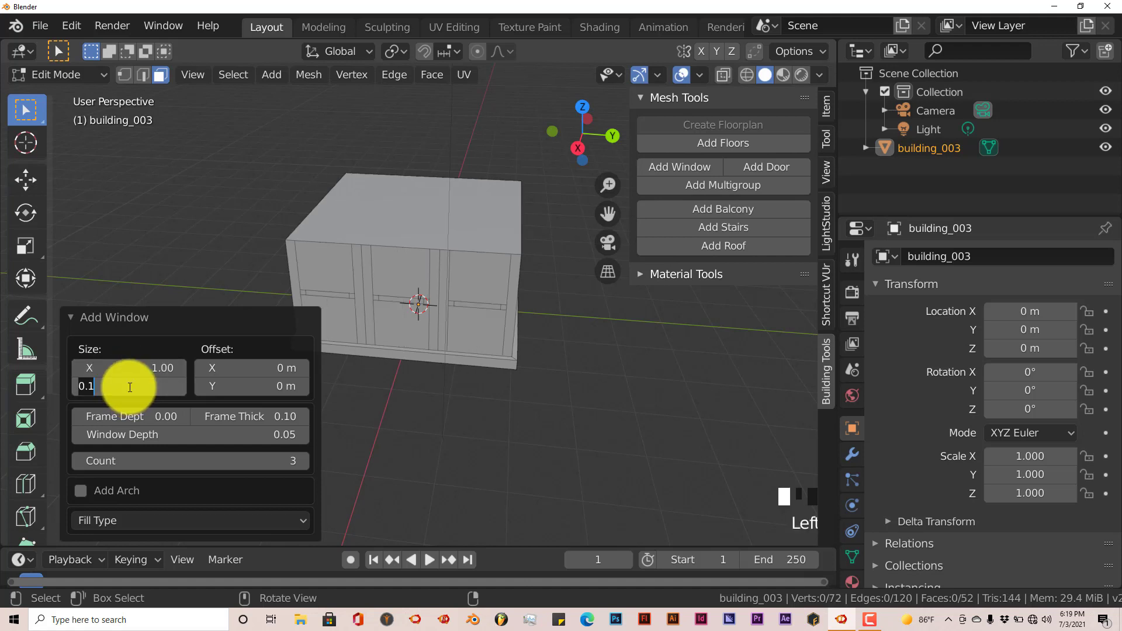
pyautogui.write('1')
pyautogui.press('Return')
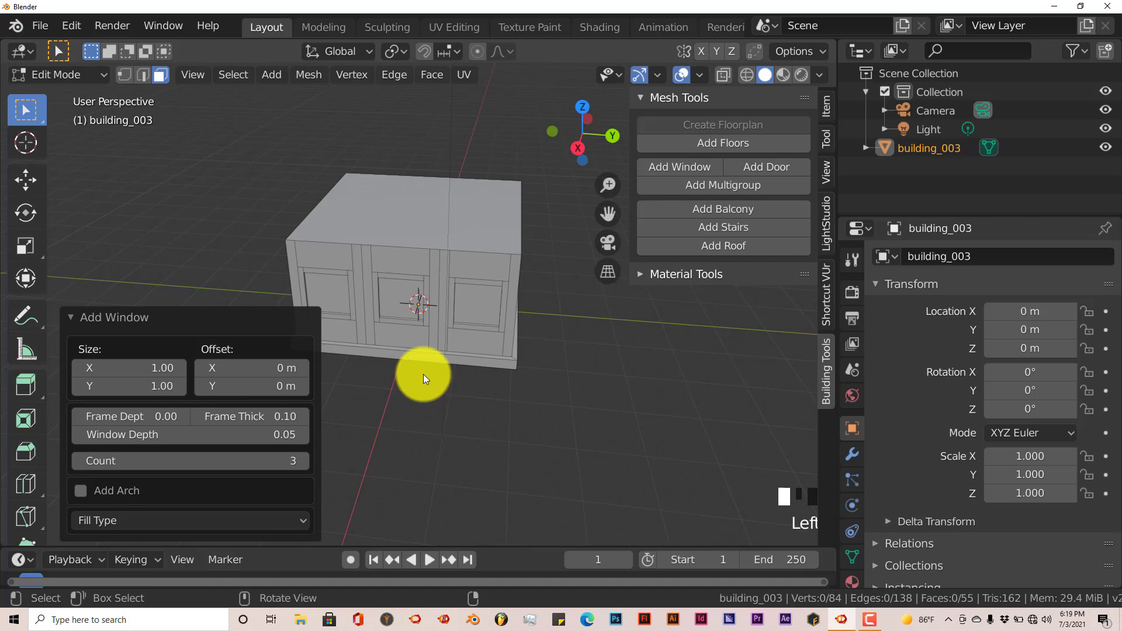
pyautogui.moveTo(423, 374)
pyautogui.mouseDown(button='middle')
pyautogui.moveTo(439, 356)
pyautogui.moveTo(436, 366)
pyautogui.mouseUp(button='middle')
pyautogui.moveTo(433, 412); pyautogui.dragTo(478, 408, button='middle')
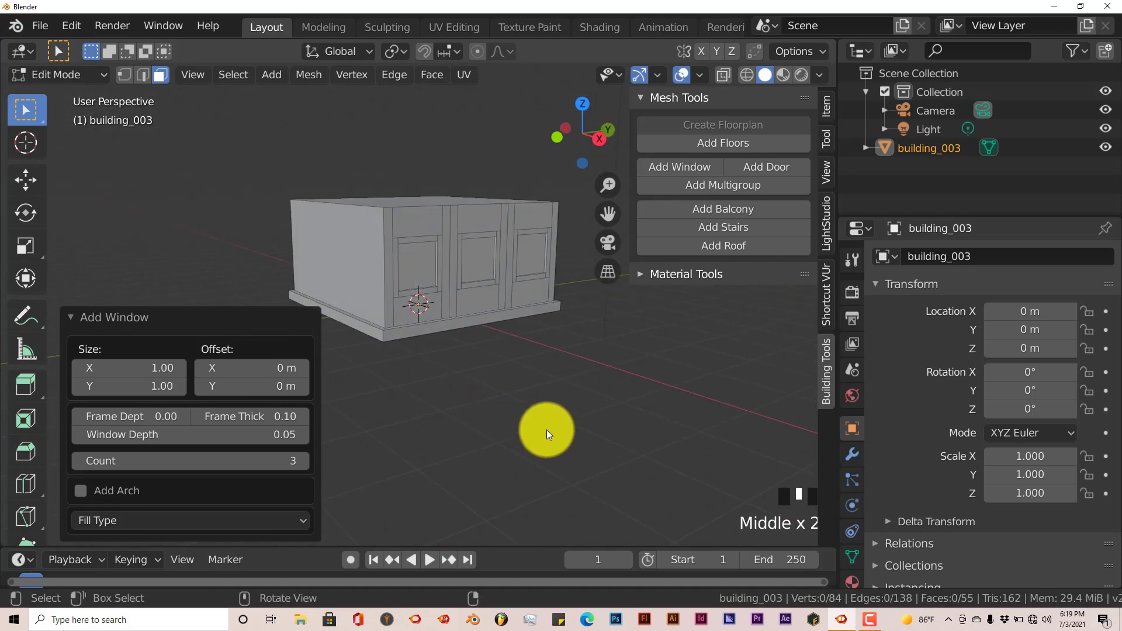
pyautogui.moveTo(545, 429); pyautogui.dragTo(529, 433, button='middle')
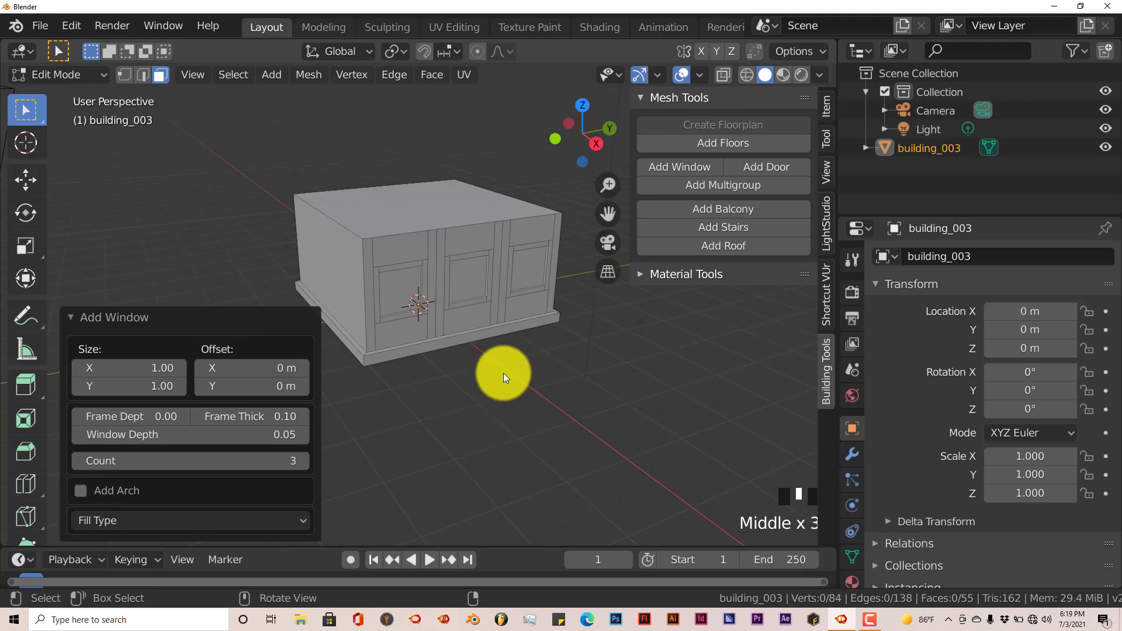
pyautogui.scroll(3, 517, 418)
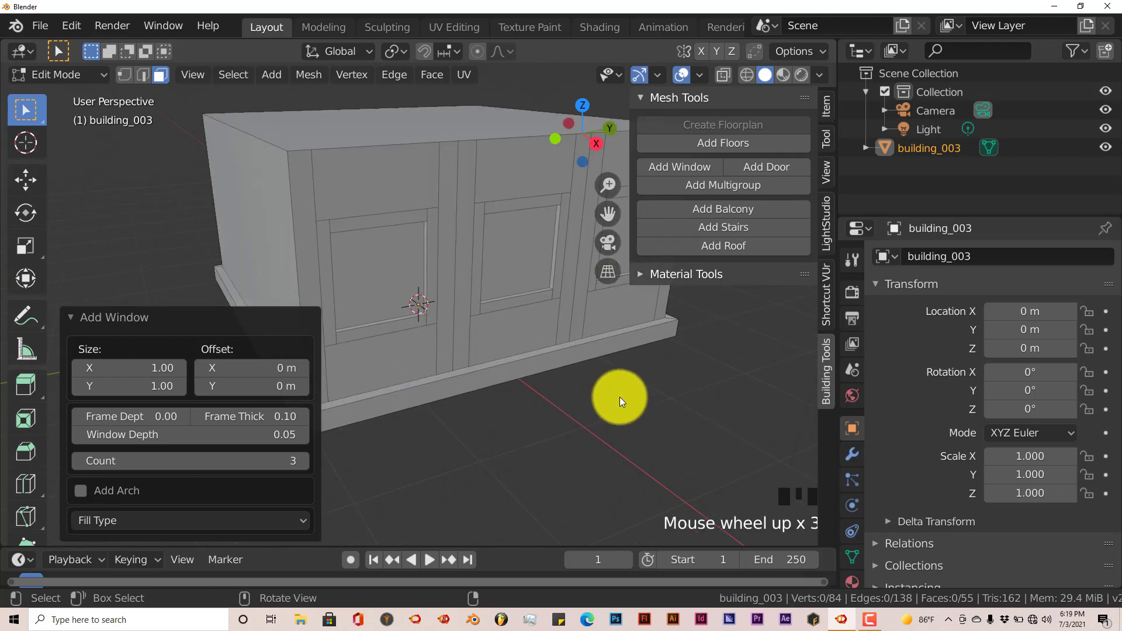
pyautogui.moveTo(619, 397); pyautogui.dragTo(560, 414, button='middle')
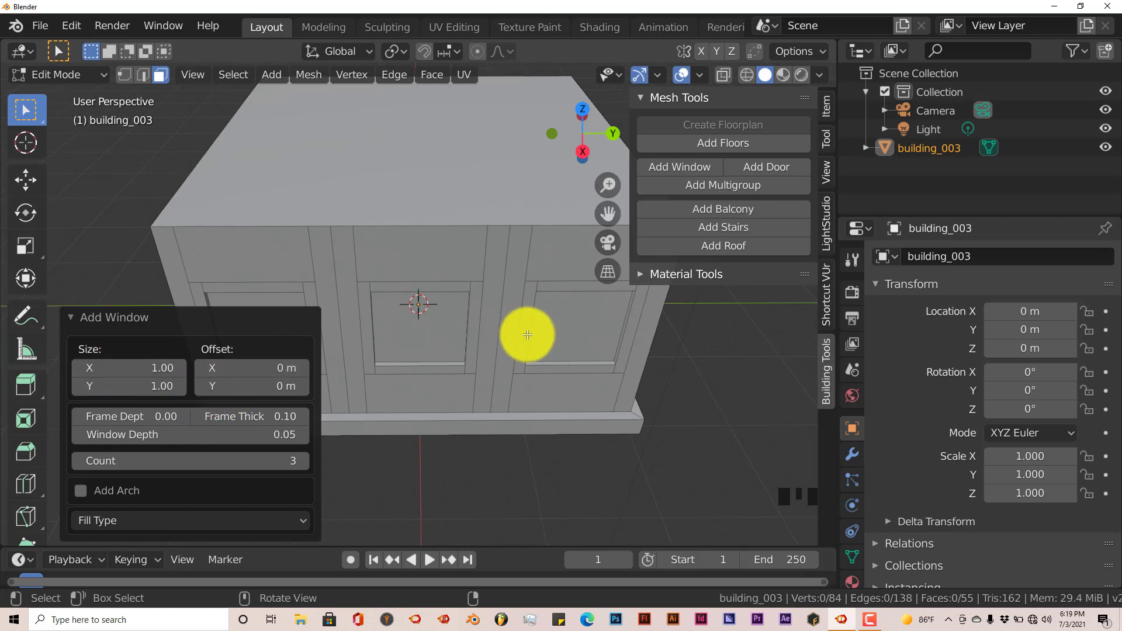
pyautogui.moveTo(524, 344)
pyautogui.mouseDown(button='middle')
pyautogui.moveTo(517, 334)
pyautogui.moveTo(519, 344)
pyautogui.mouseUp(button='middle')
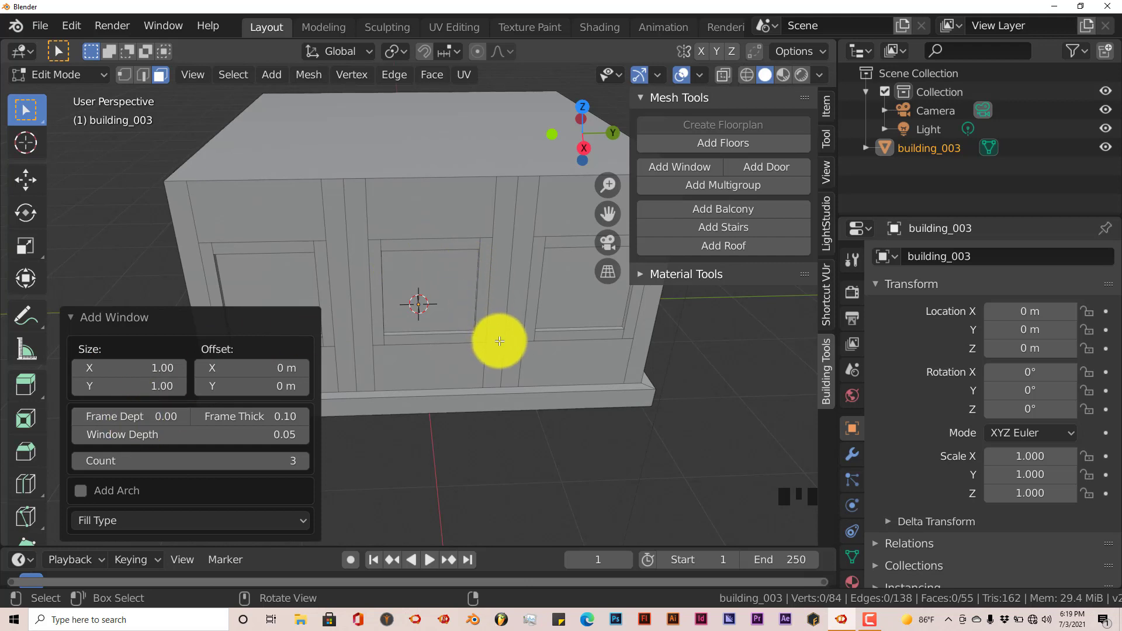
pyautogui.moveTo(500, 341); pyautogui.dragTo(488, 340, button='middle')
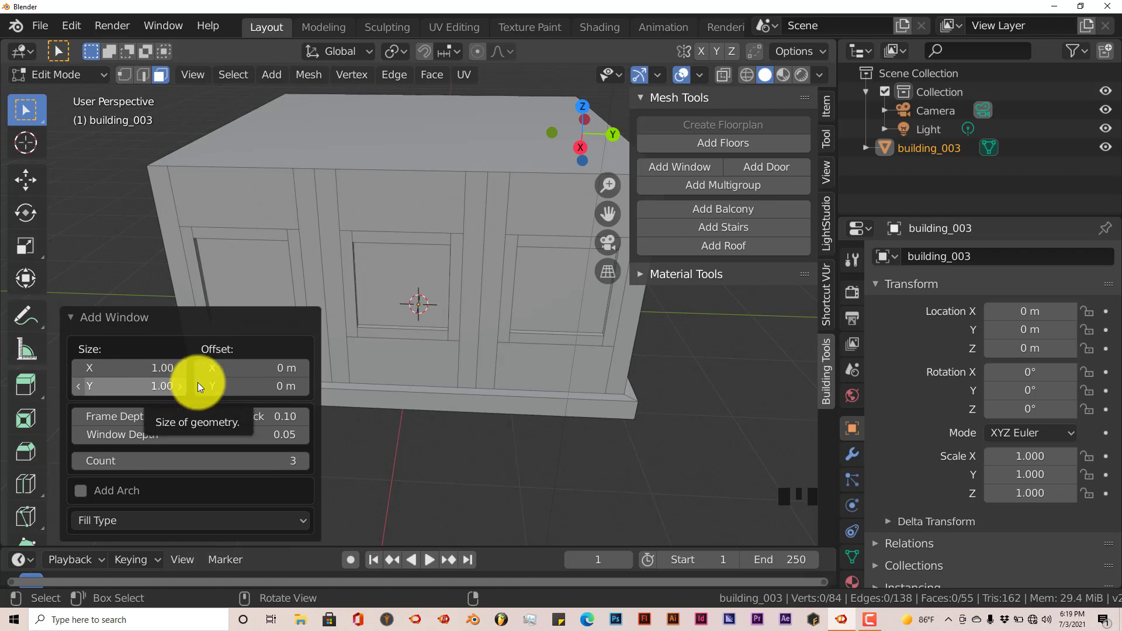
pyautogui.moveTo(409, 396); pyautogui.dragTo(428, 405, button='middle')
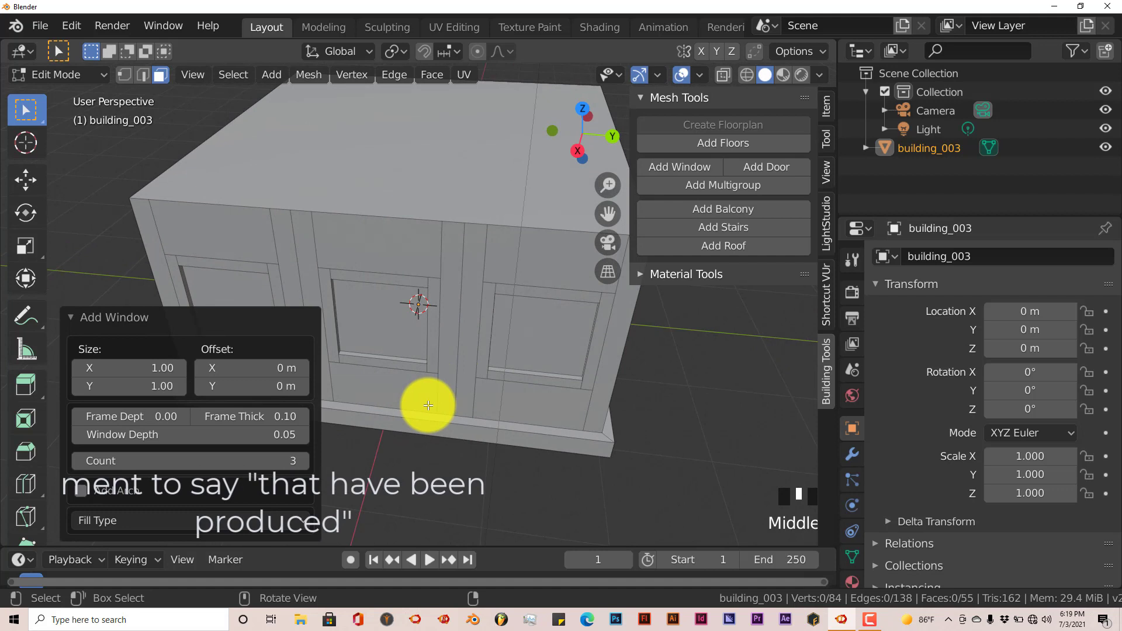